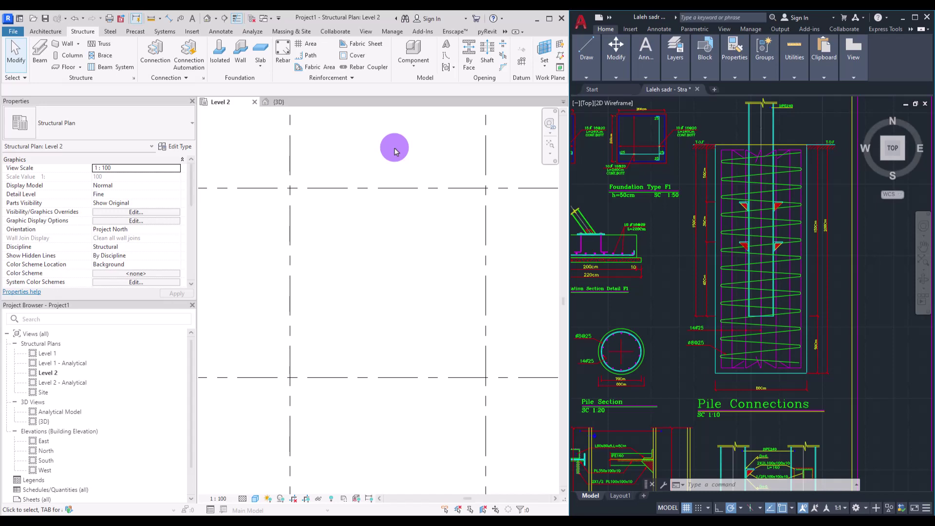
# Examine the Pile Connections detail in the AutoCAD drawing for the pile's dimensions and reinforcement.
pyautogui.moveTo(714, 268)
pyautogui.mouseDown(button='middle')
pyautogui.moveTo(721, 274)
pyautogui.moveTo(696, 303)
pyautogui.mouseUp(button='middle')
pyautogui.scroll(2, 816, 267)
pyautogui.moveTo(766, 256)
pyautogui.mouseDown(button='middle')
pyautogui.moveTo(721, 328)
pyautogui.moveTo(653, 235)
pyautogui.moveTo(679, 226)
pyautogui.moveTo(682, 323)
pyautogui.moveTo(741, 199)
pyautogui.moveTo(796, 271)
pyautogui.moveTo(673, 300)
pyautogui.moveTo(647, 340)
pyautogui.moveTo(663, 323)
pyautogui.mouseUp(button='middle')
pyautogui.scroll(2, 657, 302)
pyautogui.scroll(-2, 657, 302)
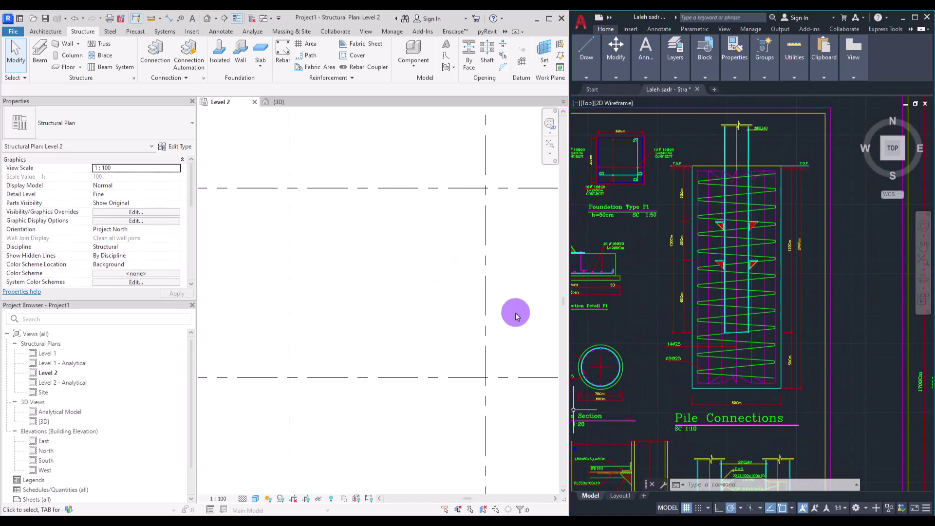
pyautogui.scroll(-1, 696, 424)
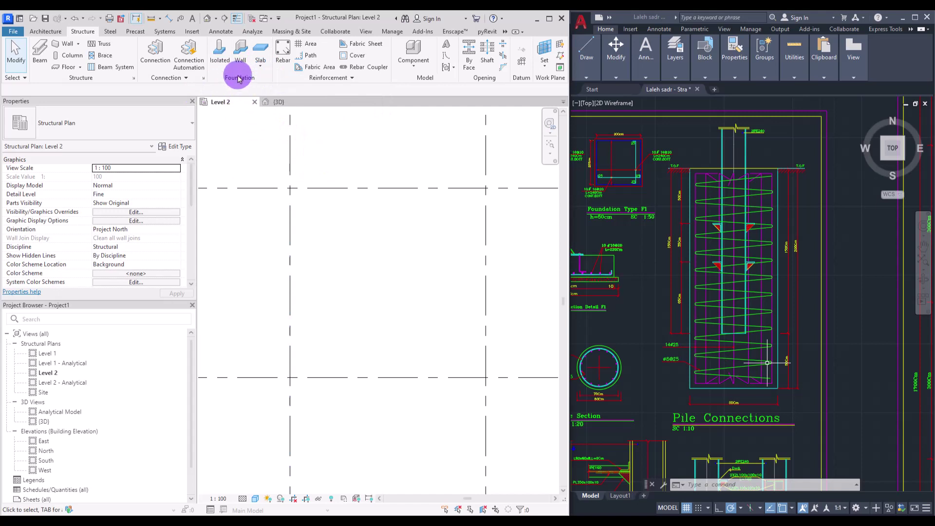
# Create a new Revit family from the Structural Foundation.rft template.
pyautogui.click(14, 33)
pyautogui.click(69, 65)
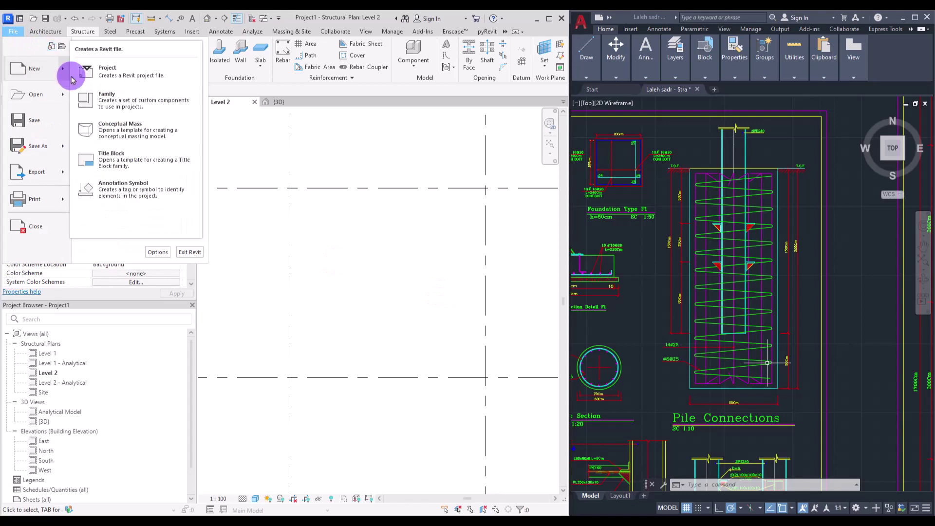
pyautogui.click(102, 106)
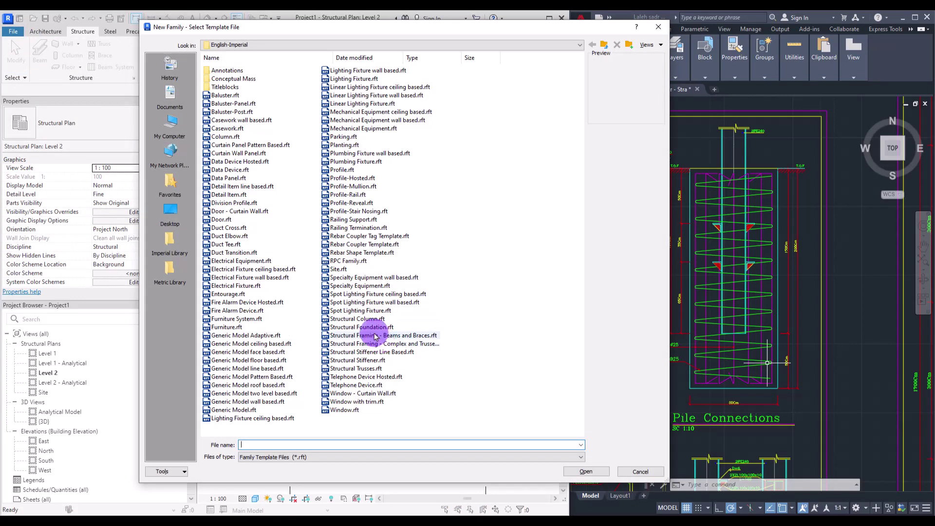
pyautogui.doubleClick(363, 324)
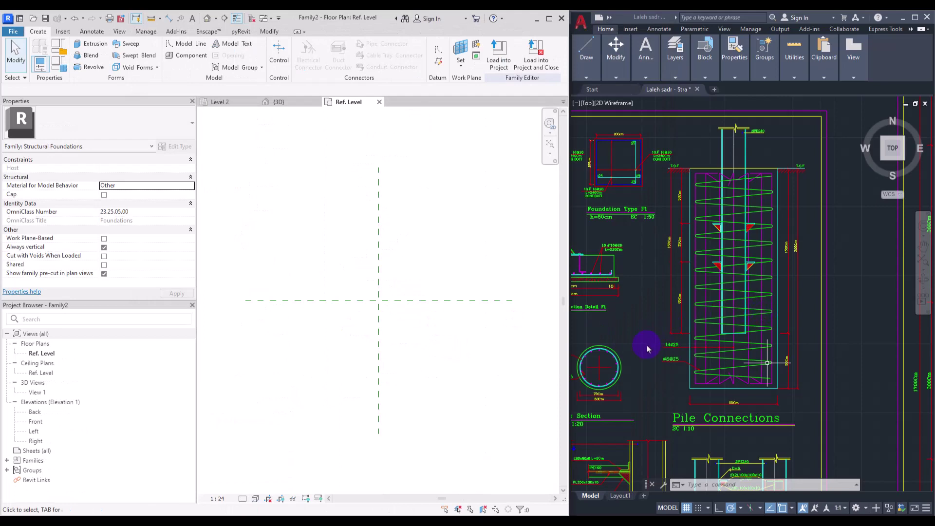
# Examine the pile elevation and the circular Pile Section in the AutoCAD drawing for their dimensions.
pyautogui.scroll(3, 702, 279)
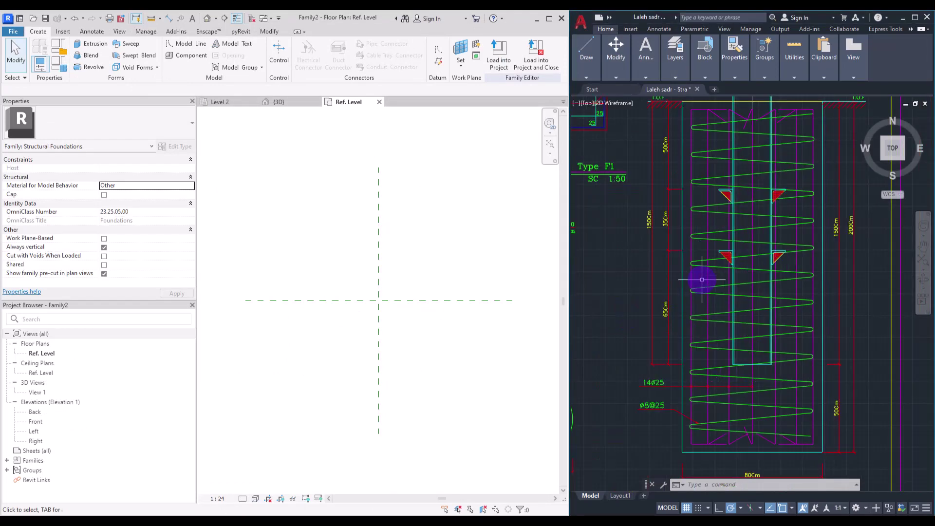
pyautogui.moveTo(699, 278)
pyautogui.mouseDown(button='middle')
pyautogui.moveTo(679, 303)
pyautogui.moveTo(688, 280)
pyautogui.mouseUp(button='middle')
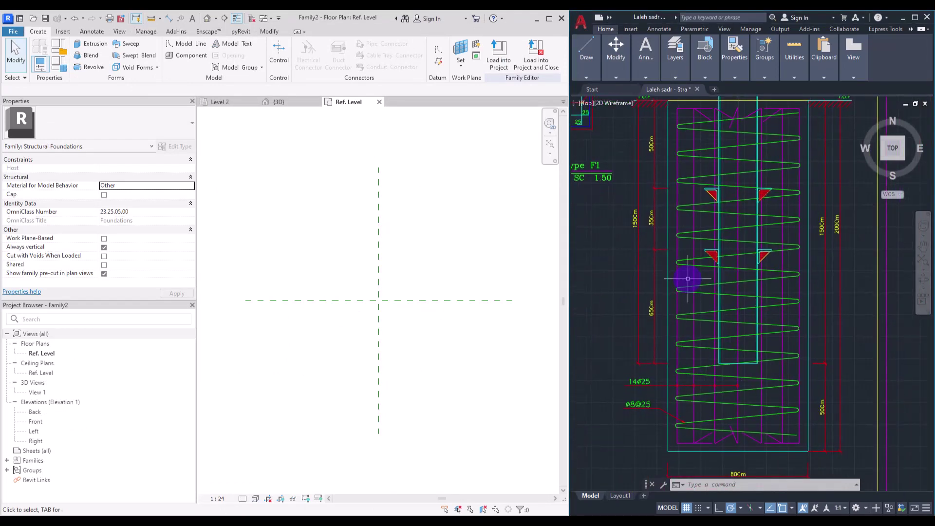
pyautogui.scroll(-2, 688, 279)
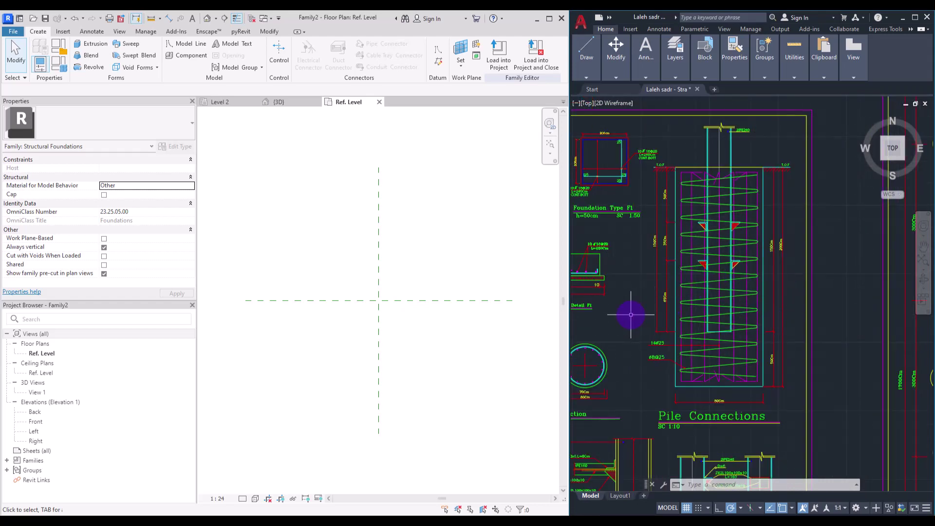
pyautogui.moveTo(631, 315); pyautogui.dragTo(671, 270, button='middle')
pyautogui.scroll(4, 605, 345)
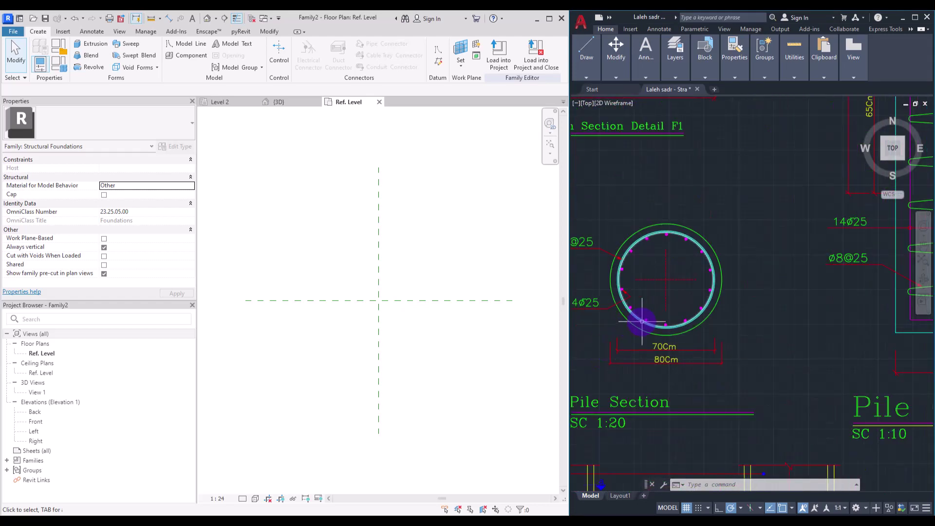
pyautogui.scroll(-2, 643, 361)
# Start an extrusion in the Revit family and sketch a circle of about 1.12 radius centred on the reference plane intersection.
pyautogui.click(222, 183)
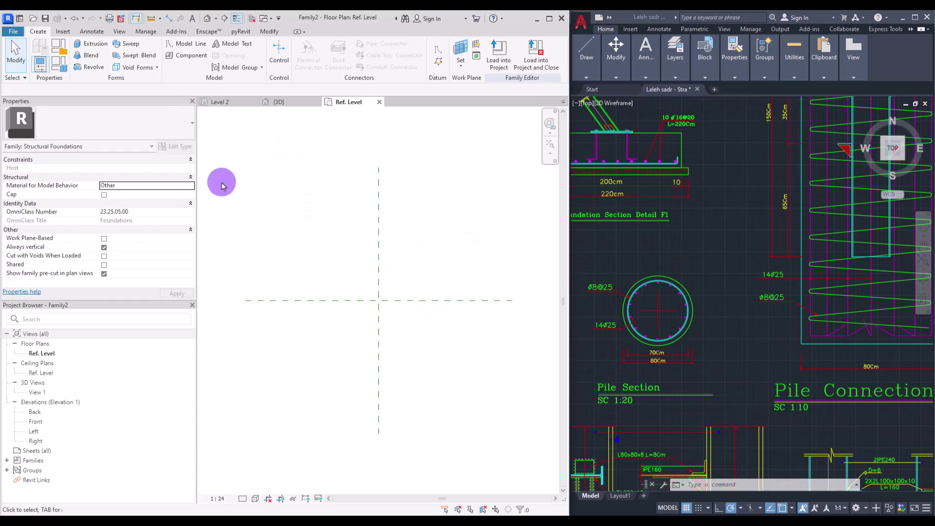
pyautogui.click(94, 46)
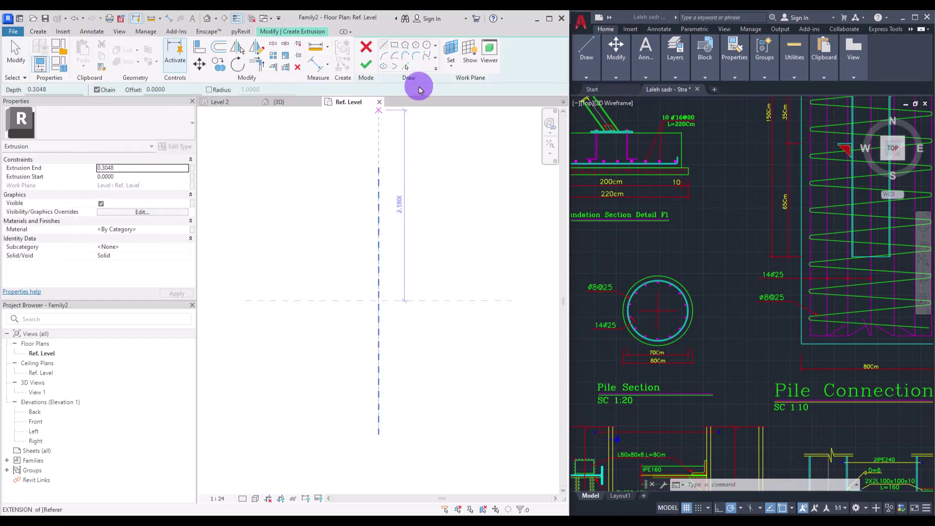
pyautogui.click(426, 46)
pyautogui.click(378, 301)
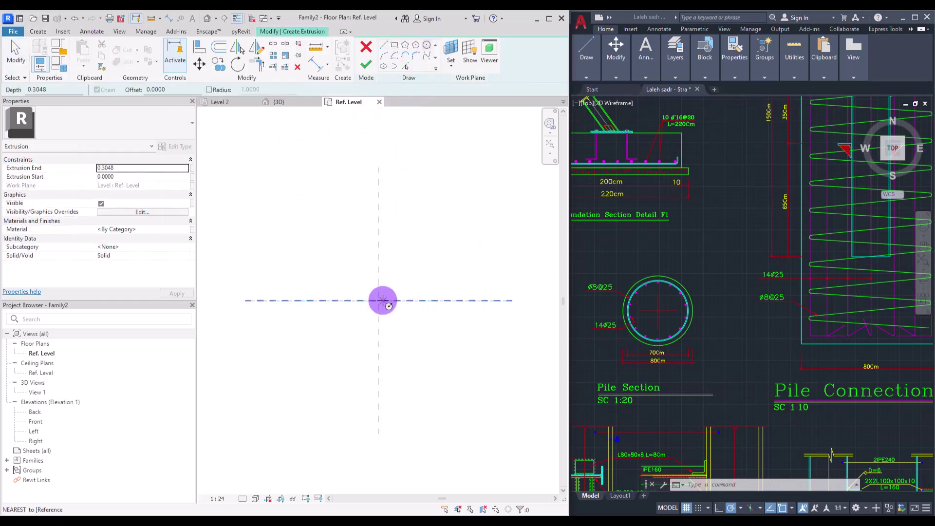
pyautogui.click(437, 220)
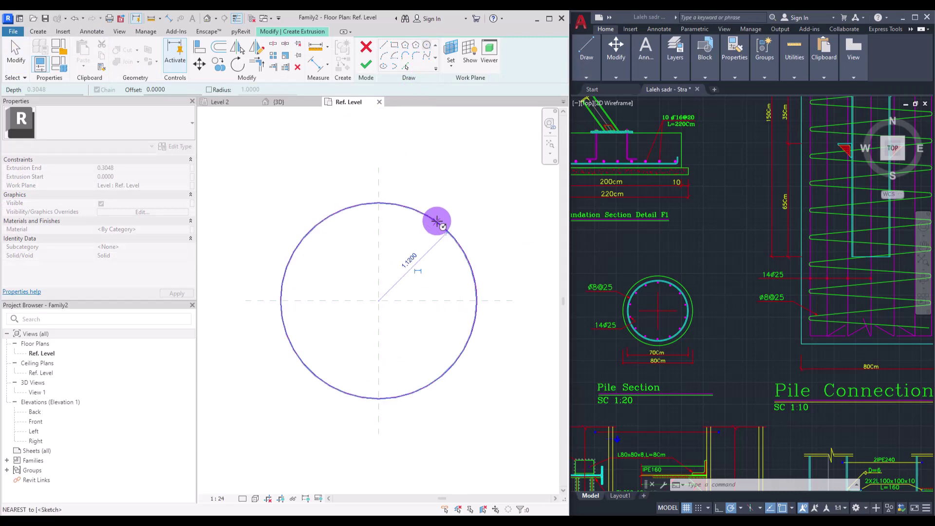
pyautogui.press('Escape')
# Make the circle's radius dimension permanent, label it with a new type parameter named Radius, and finish the extrusion.
pyautogui.click(440, 225)
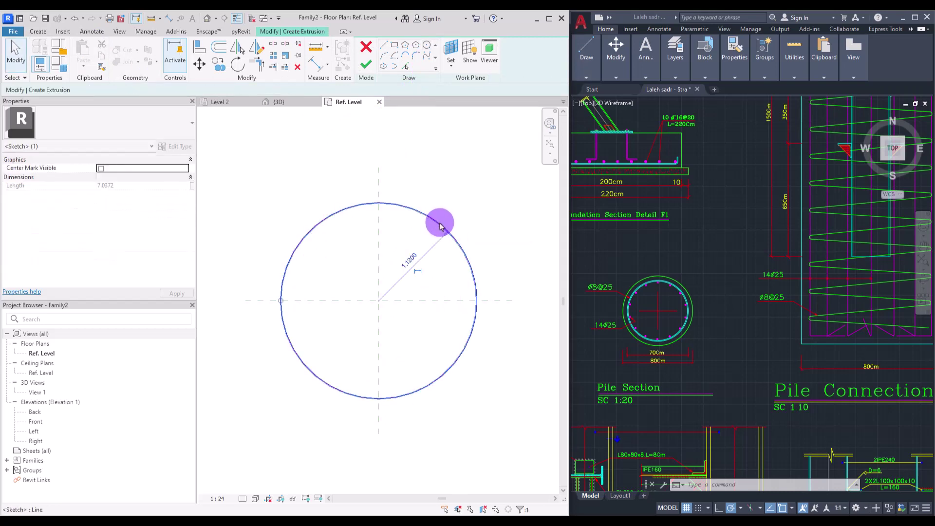
pyautogui.click(419, 272)
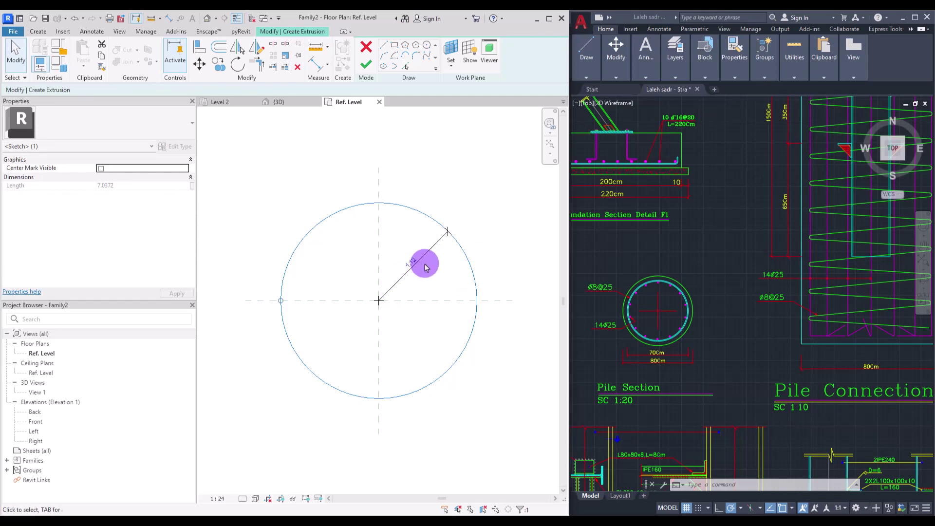
pyautogui.click(429, 251)
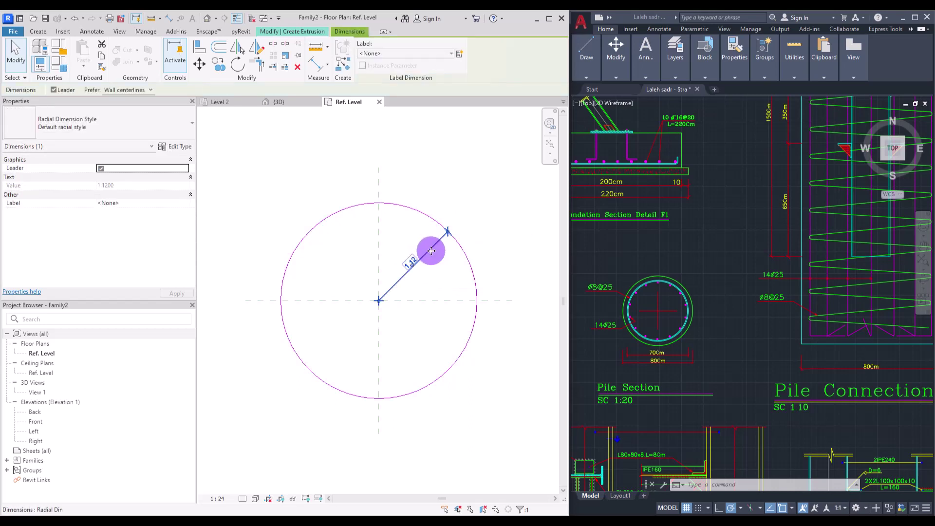
pyautogui.click(460, 53)
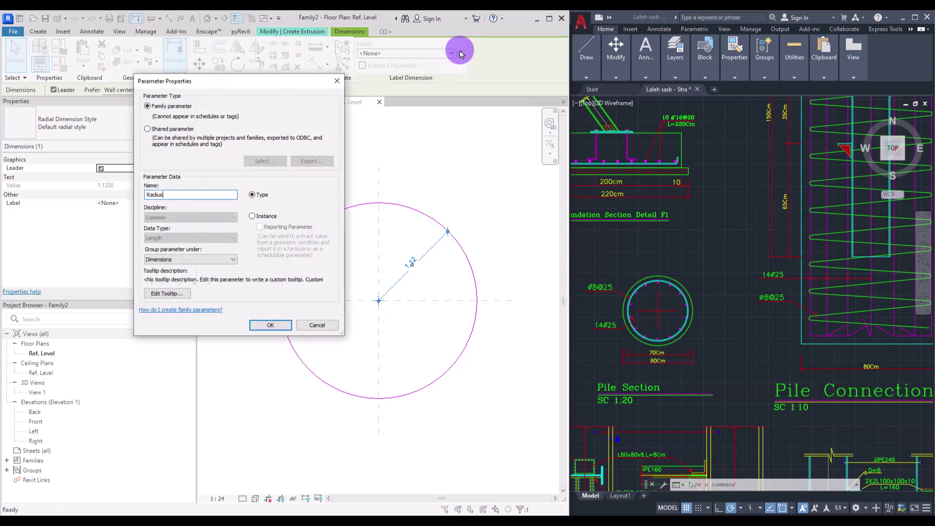
pyautogui.click(271, 325)
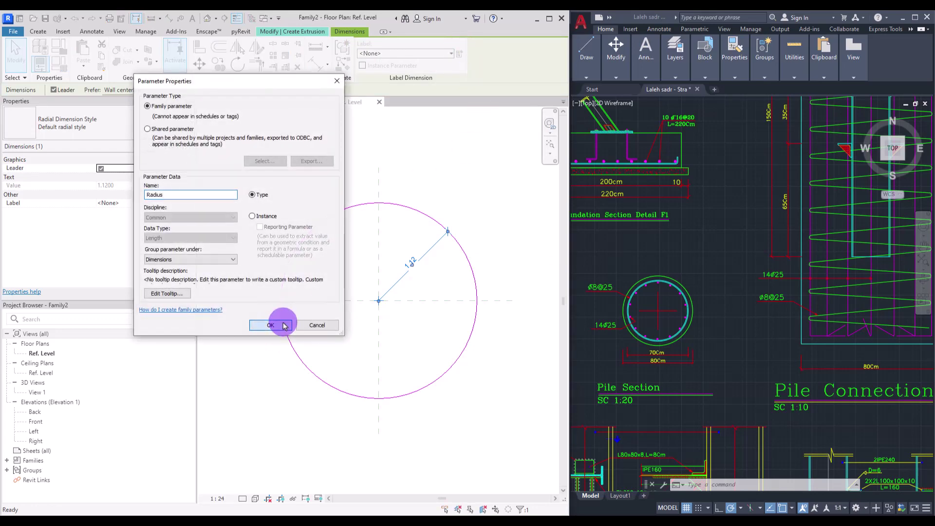
pyautogui.click(452, 253)
pyautogui.click(366, 64)
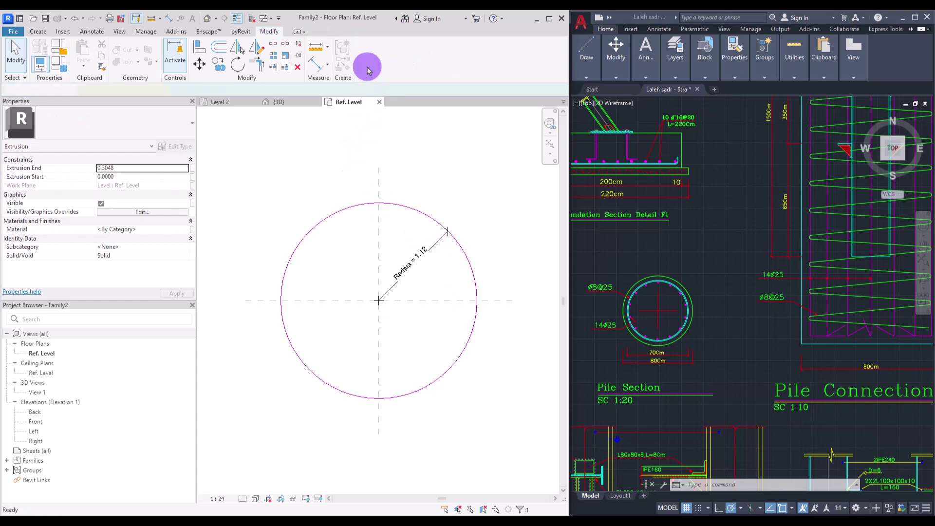
# In the Front elevation, draw a horizontal reference plane about 1.67 above Ref. Level, over the extrusion.
pyautogui.doubleClick(37, 422)
pyautogui.scroll(-1, 444, 261)
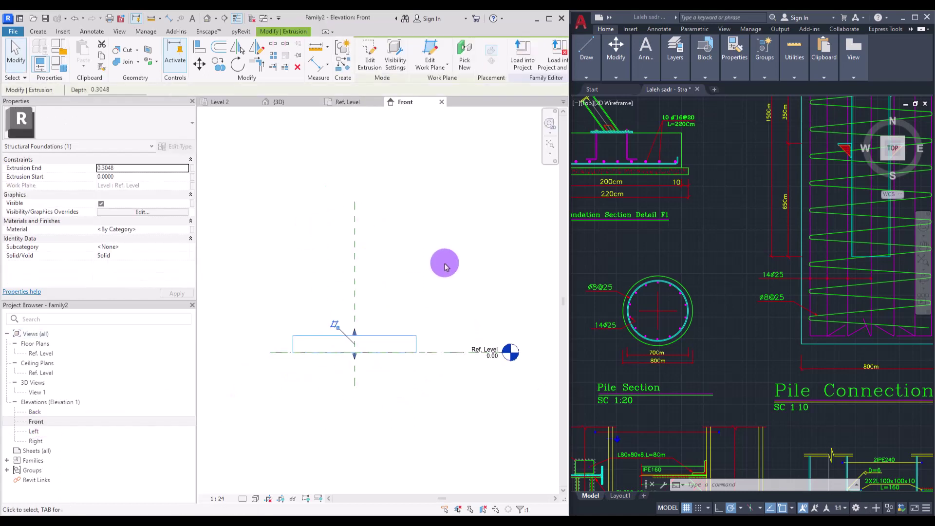
pyautogui.click(38, 32)
pyautogui.click(433, 59)
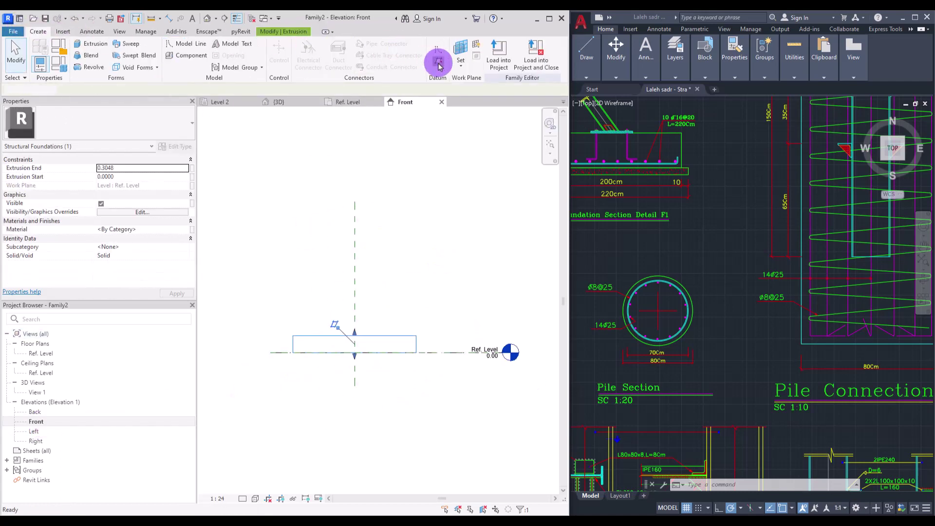
pyautogui.moveTo(242, 260); pyautogui.dragTo(491, 261)
pyautogui.click(490, 261)
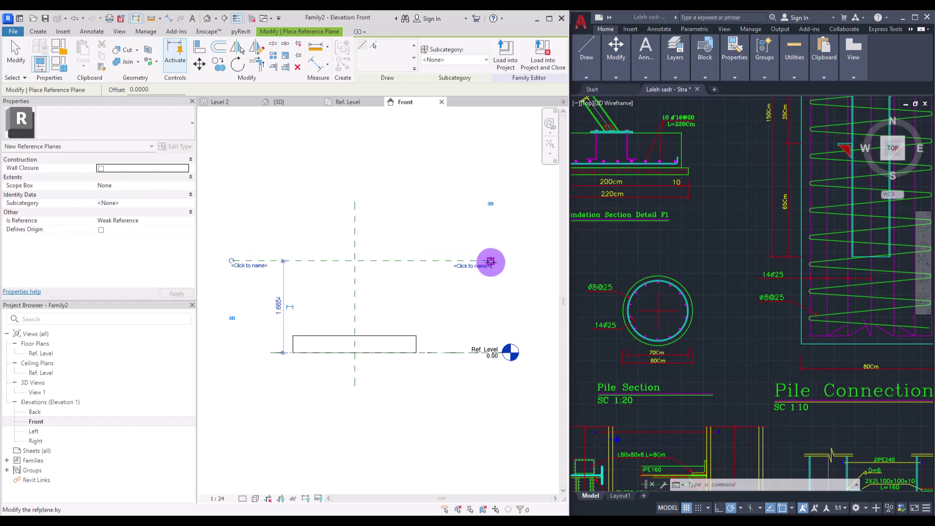
pyautogui.press('Escape')
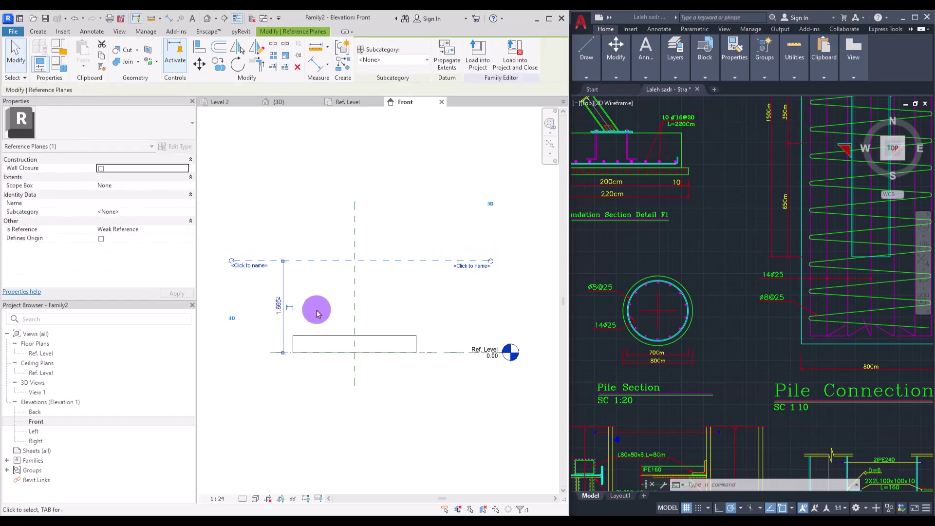
# Make the reference plane's distance from Ref. Level a permanent dimension and label it with a new type parameter named Height.
pyautogui.click(290, 307)
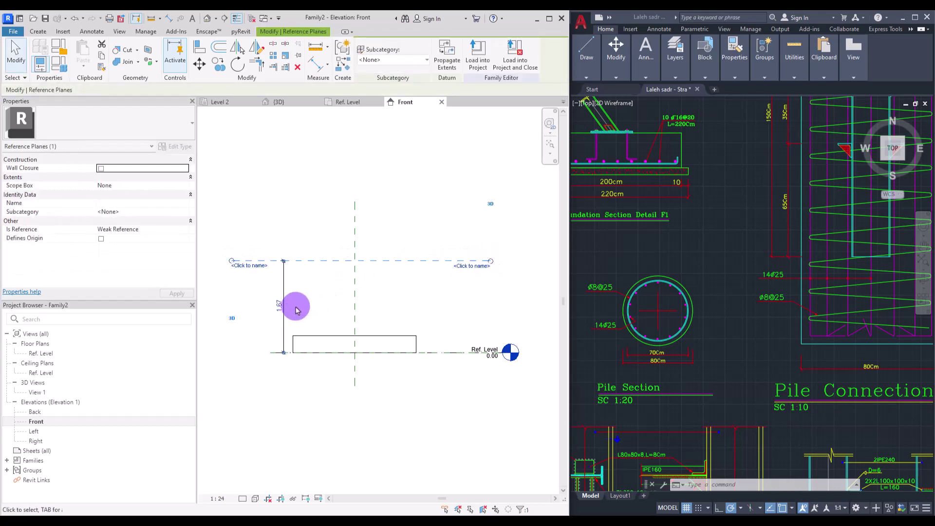
pyautogui.click(284, 276)
pyautogui.click(447, 54)
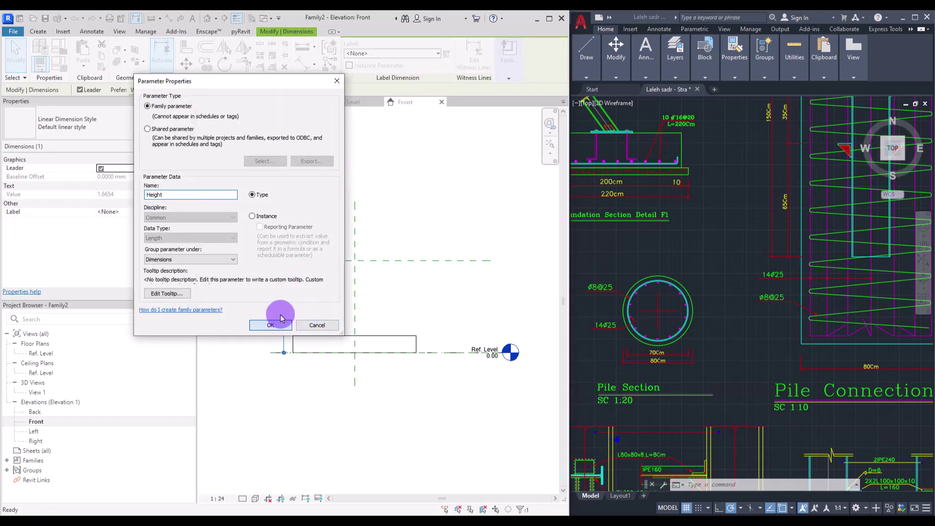
pyautogui.click(273, 325)
# Align the extrusion's top face to the new horizontal reference plane and lock the alignment.
pyautogui.click(184, 51)
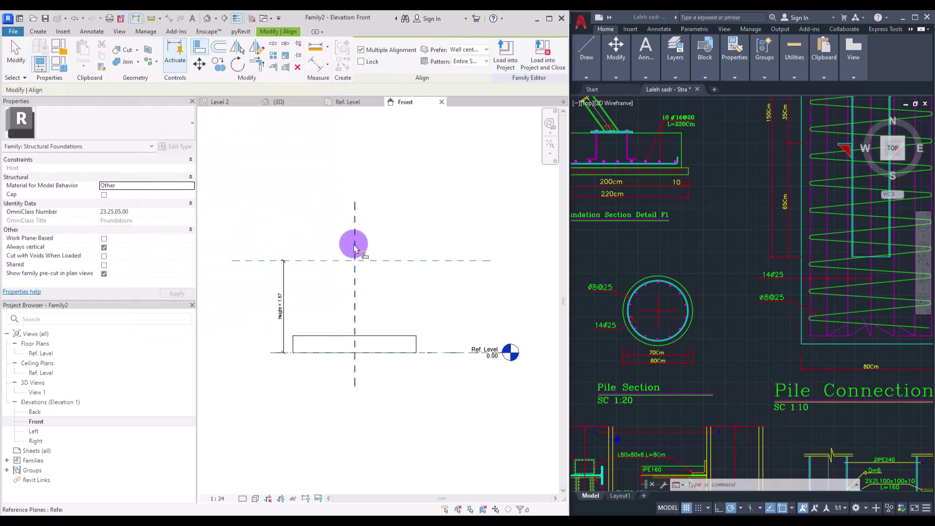
pyautogui.click(381, 336)
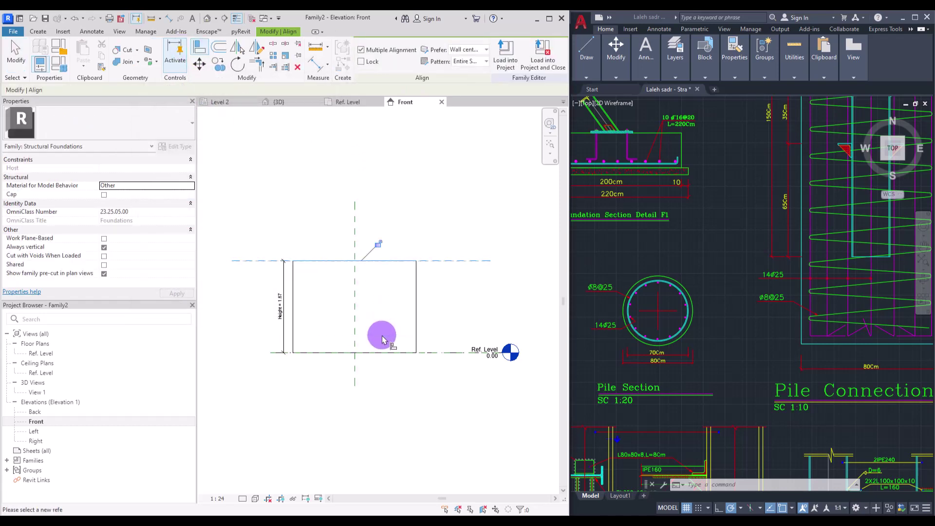
pyautogui.click(379, 245)
pyautogui.press('Escape')
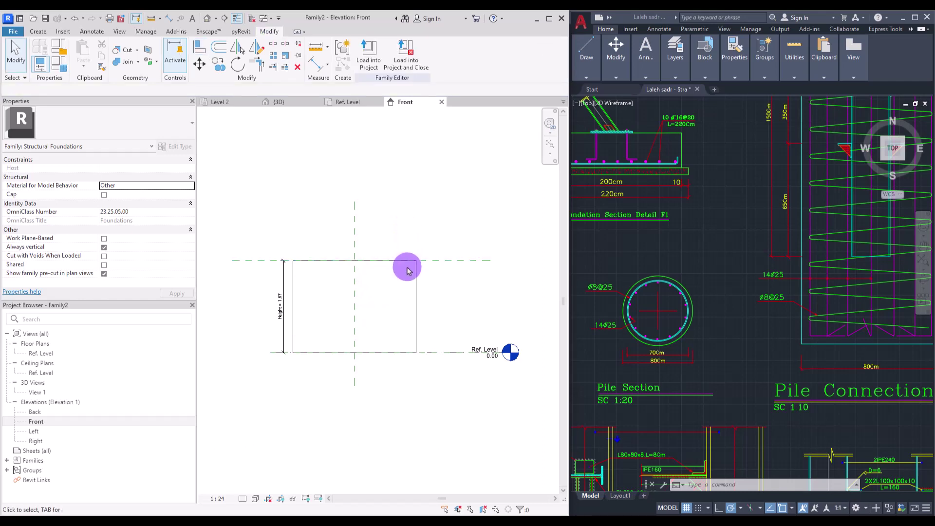
# Associate the extrusion's Material property with the existing Structural Material family parameter.
pyautogui.click(414, 283)
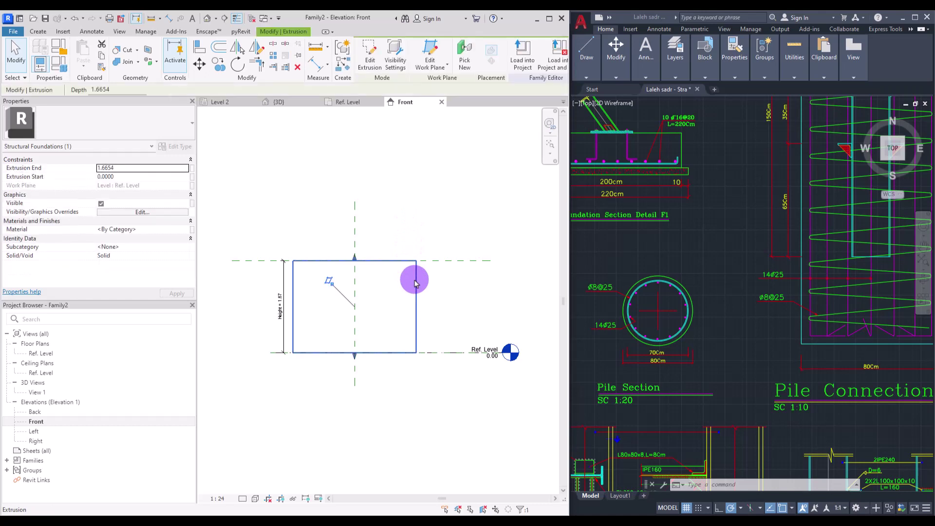
pyautogui.click(191, 230)
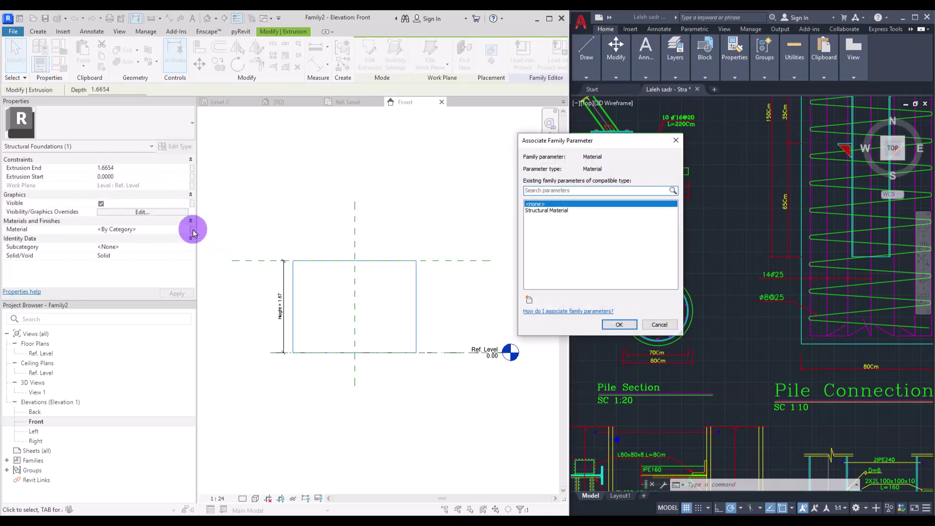
pyautogui.click(554, 214)
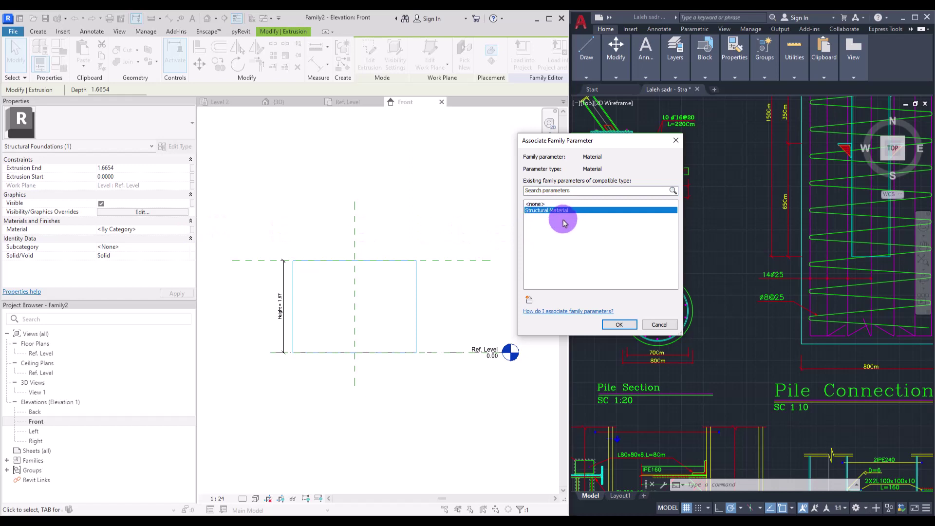
pyautogui.click(618, 326)
pyautogui.click(423, 210)
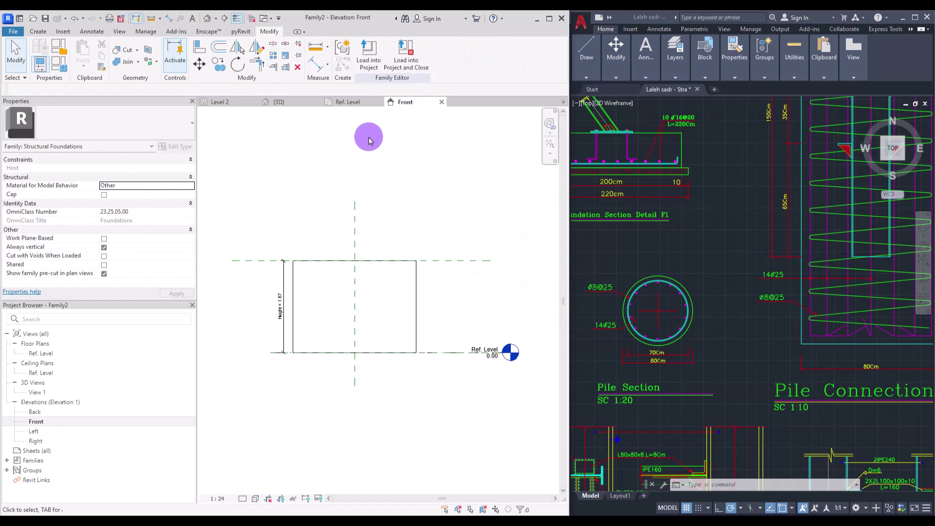
# Load the family into Project1 and place one foundation at the upper-left grid intersection on Level 2.
pyautogui.click(369, 53)
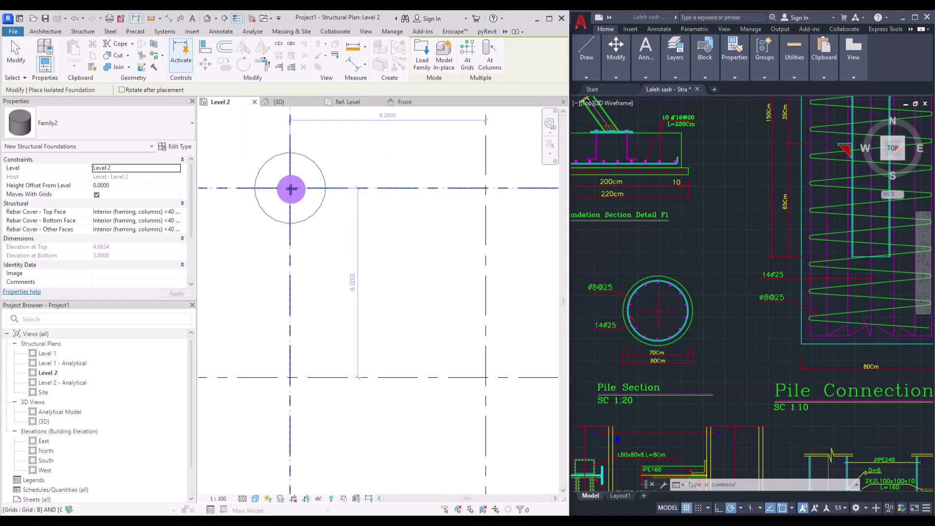
pyautogui.click(291, 189)
pyautogui.press('Escape')
pyautogui.press('Escape')
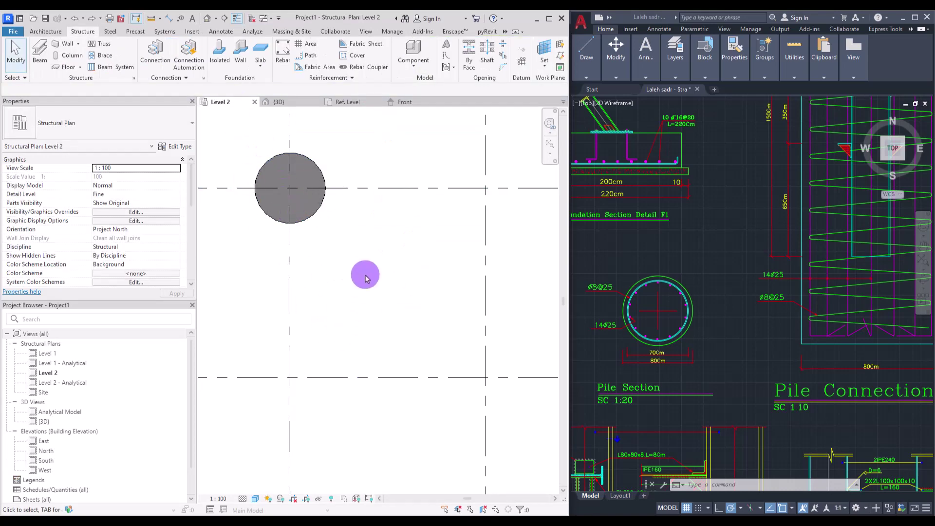
# Change the placed circular foundation's level to Level 1, working in the 3D view.
pyautogui.click(208, 20)
pyautogui.keyDown('shift'); pyautogui.moveTo(323, 336); pyautogui.dragTo(341, 238, button='middle'); pyautogui.keyUp('shift')
pyautogui.click(343, 224)
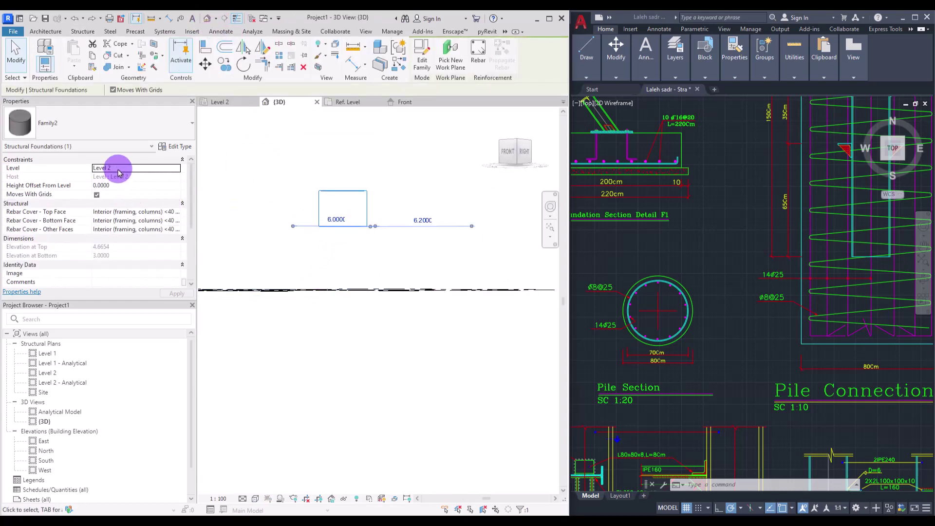
pyautogui.click(176, 168)
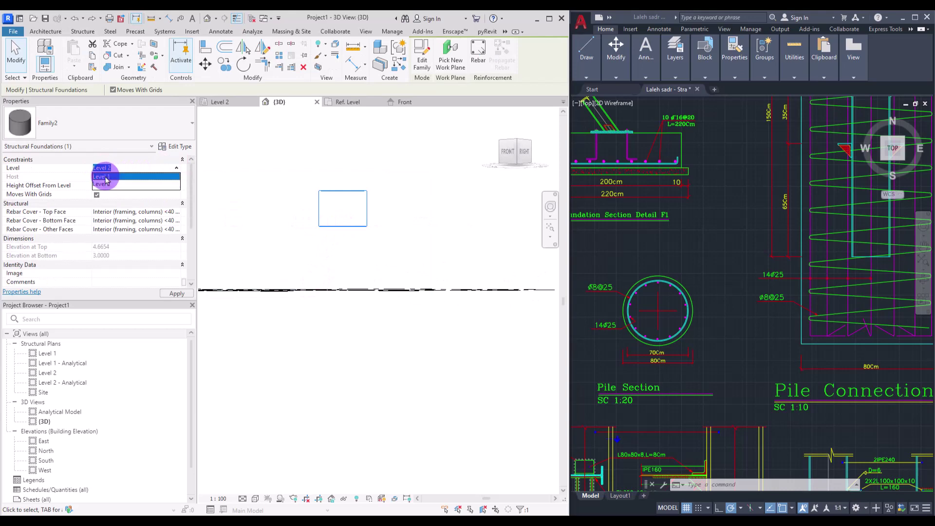
pyautogui.click(119, 181)
pyautogui.keyDown('shift'); pyautogui.moveTo(373, 253); pyautogui.dragTo(391, 304, button='middle'); pyautogui.keyUp('shift')
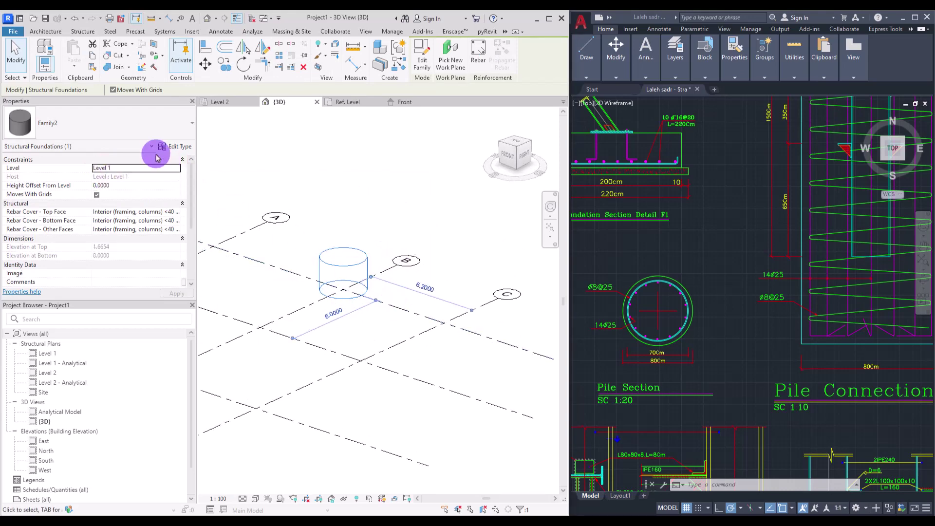
# Set the foundation type's Radius to 0.4 and Height to 2, following the pile dimensions in the AutoCAD drawing.
pyautogui.click(174, 146)
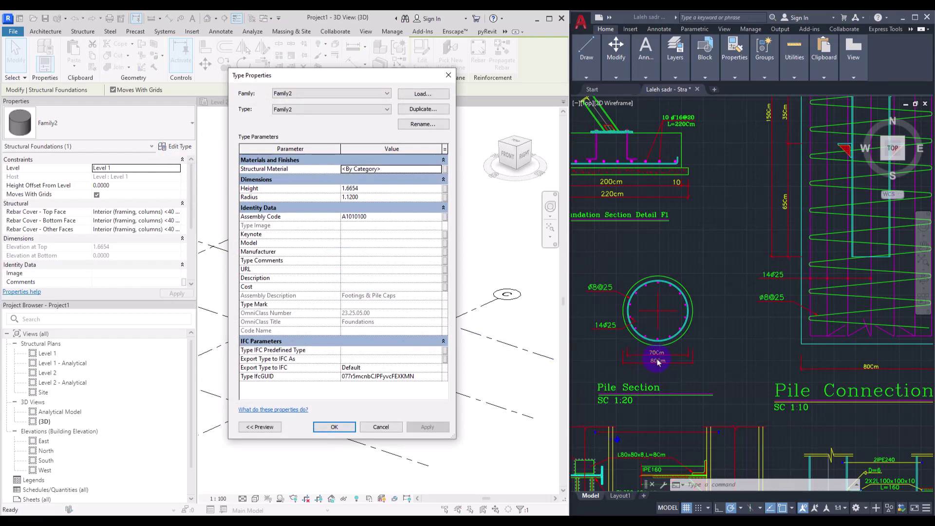
pyautogui.click(391, 197)
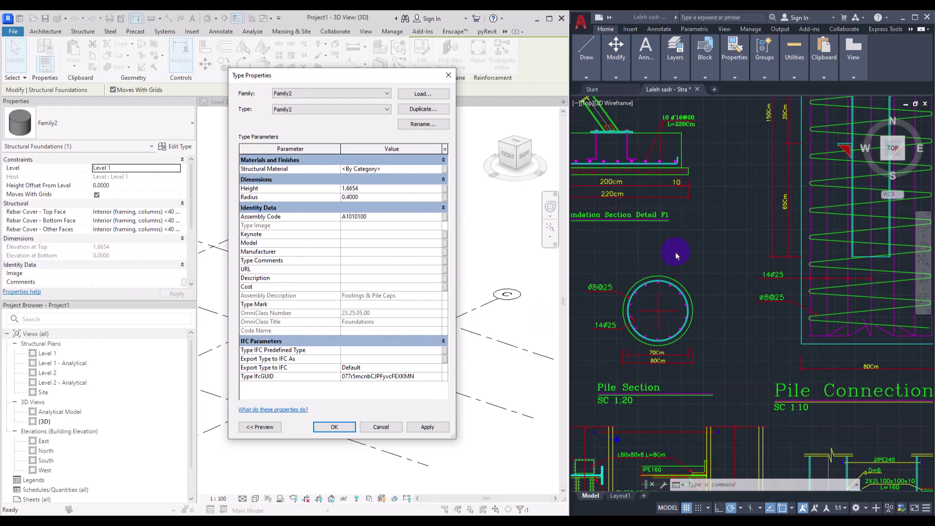
pyautogui.click(653, 267)
pyautogui.moveTo(794, 254)
pyautogui.mouseDown(button='middle')
pyautogui.moveTo(617, 276)
pyautogui.moveTo(620, 319)
pyautogui.mouseUp(button='middle')
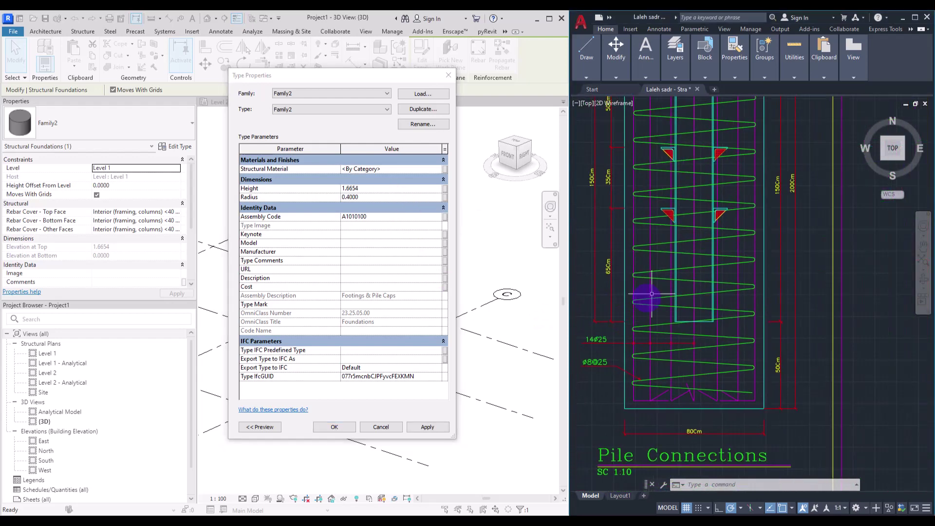
pyautogui.click(381, 189)
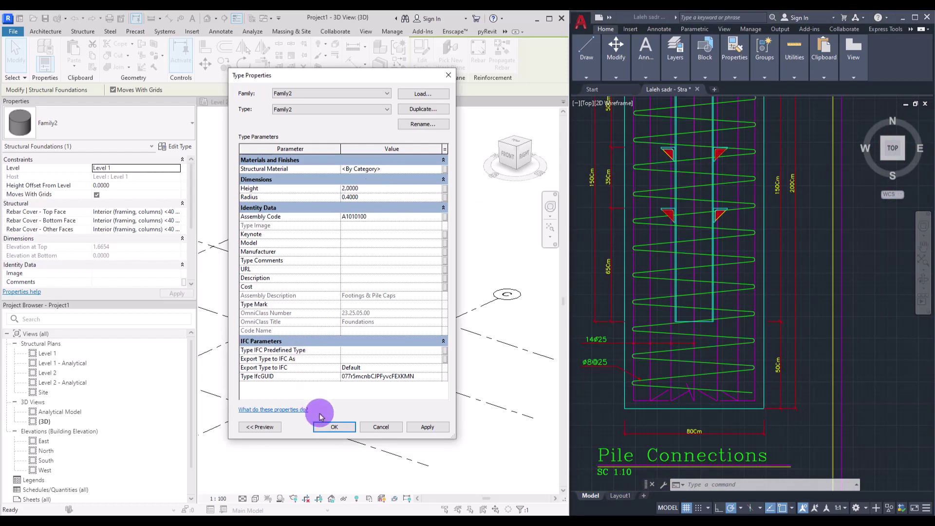
pyautogui.click(331, 426)
pyautogui.click(427, 247)
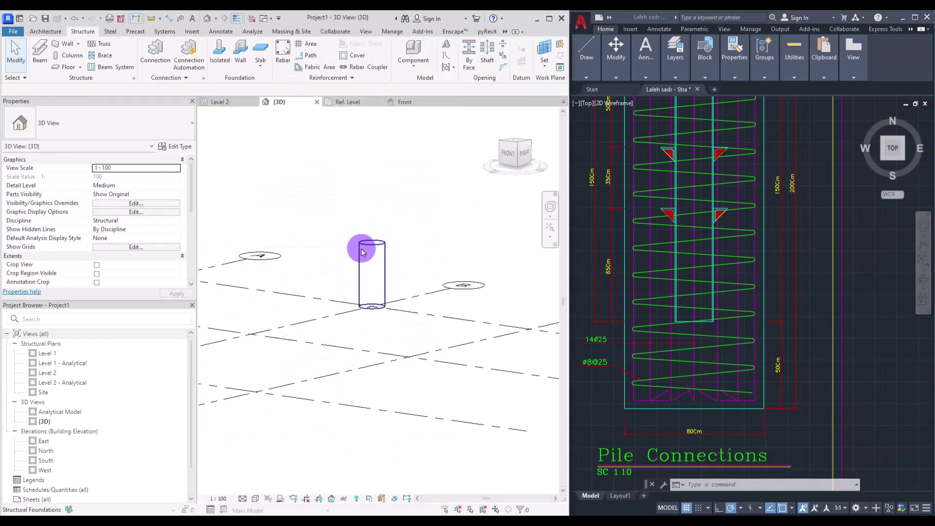
# Set the circular foundation's Height Offset From Level to -2.
pyautogui.scroll(-2, 429, 309)
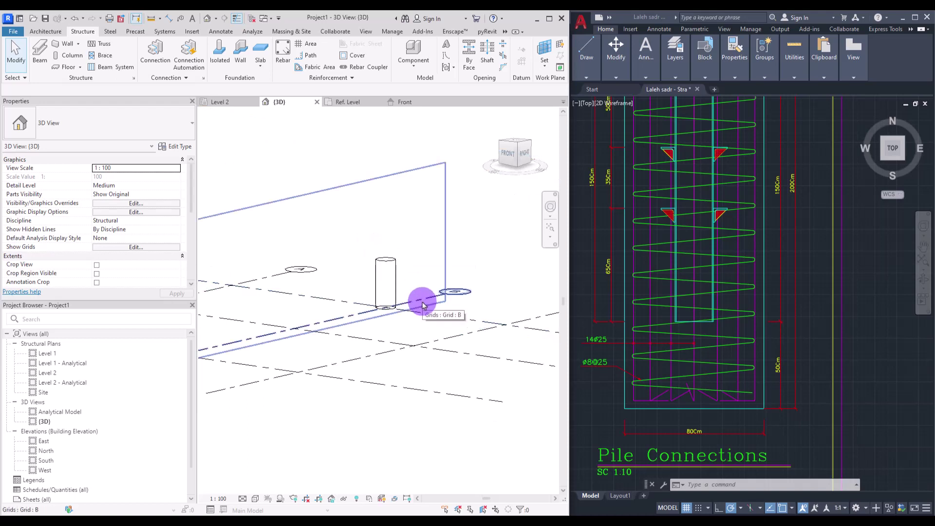
pyautogui.scroll(3, 384, 278)
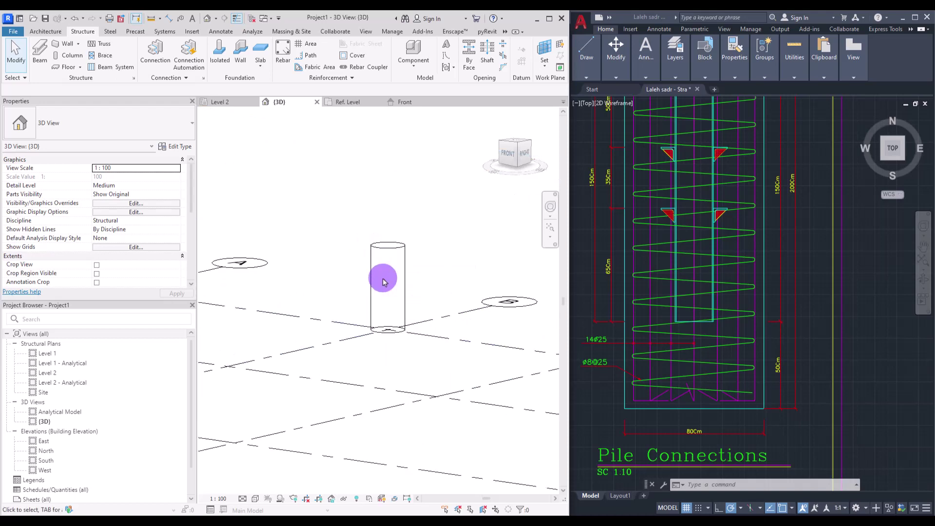
pyautogui.click(408, 250)
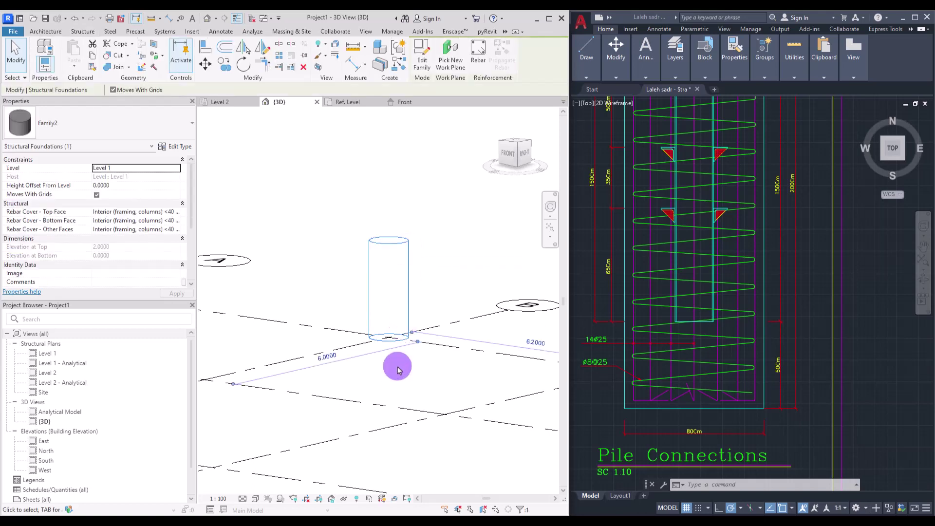
pyautogui.click(133, 186)
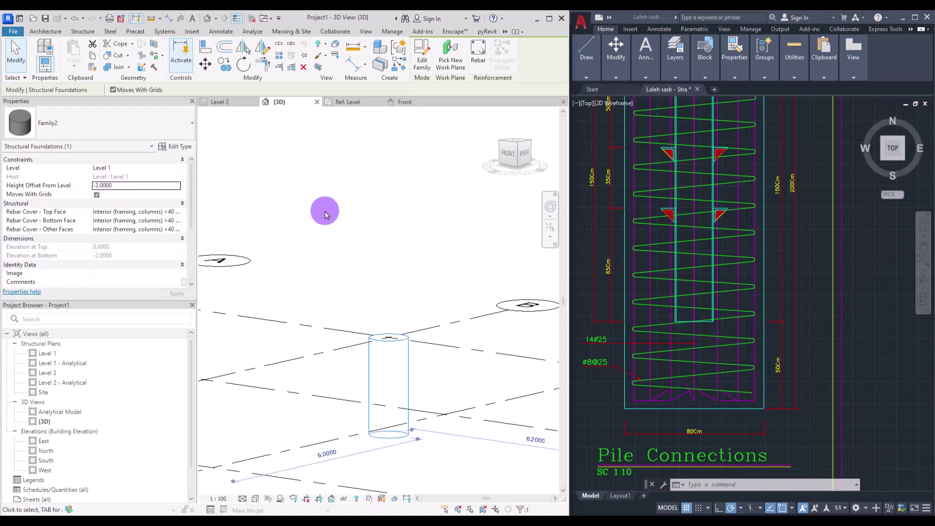
# Examine the pile in the 3D view and North elevation, and compare it with the Pile Connections detail in AutoCAD.
pyautogui.keyDown('shift'); pyautogui.moveTo(359, 211); pyautogui.dragTo(380, 275, button='middle'); pyautogui.keyUp('shift')
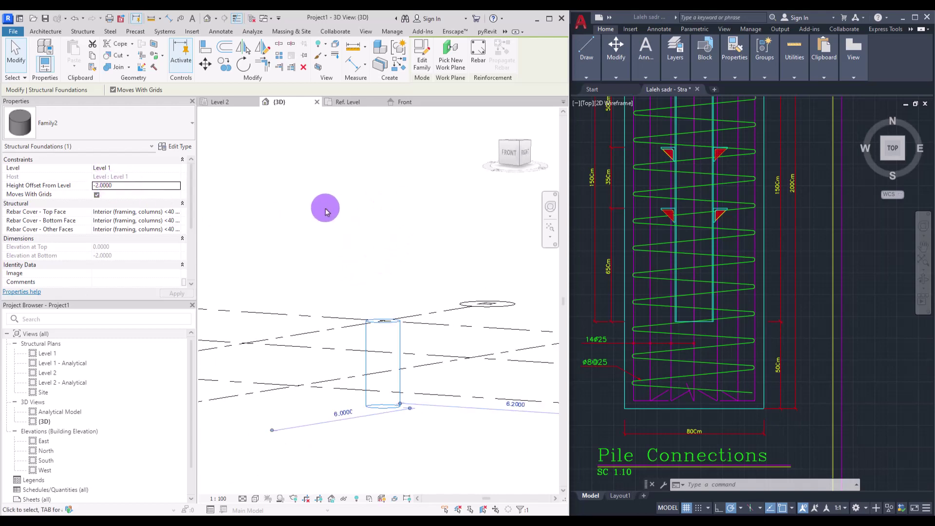
pyautogui.scroll(4, 396, 320)
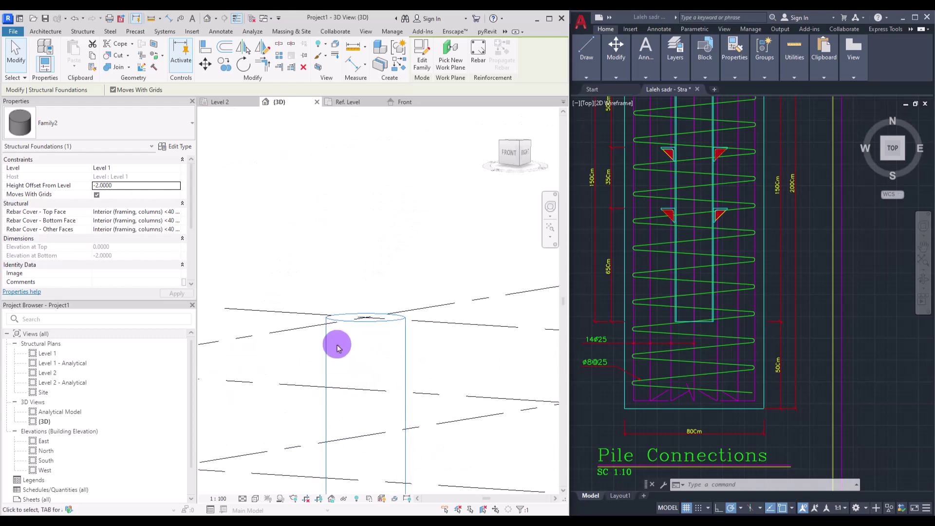
pyautogui.doubleClick(47, 451)
pyautogui.scroll(5, 390, 336)
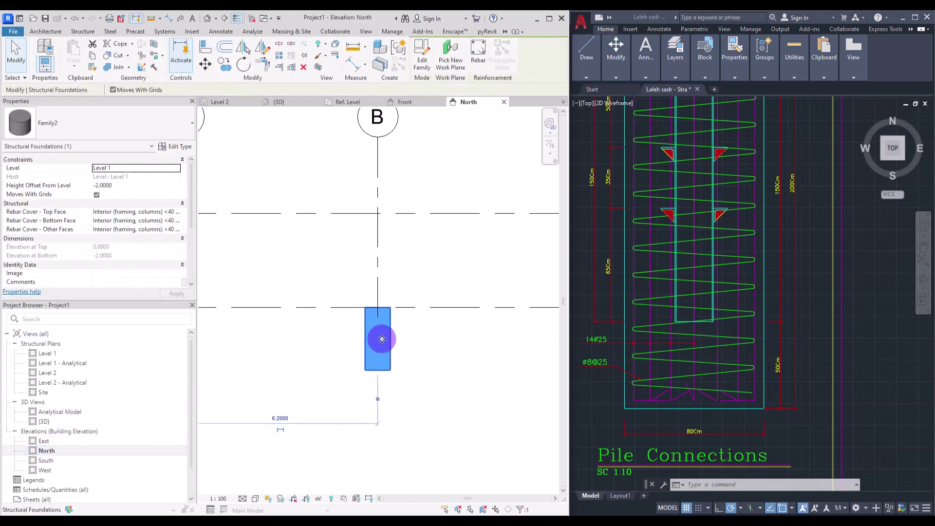
pyautogui.scroll(-3, 424, 321)
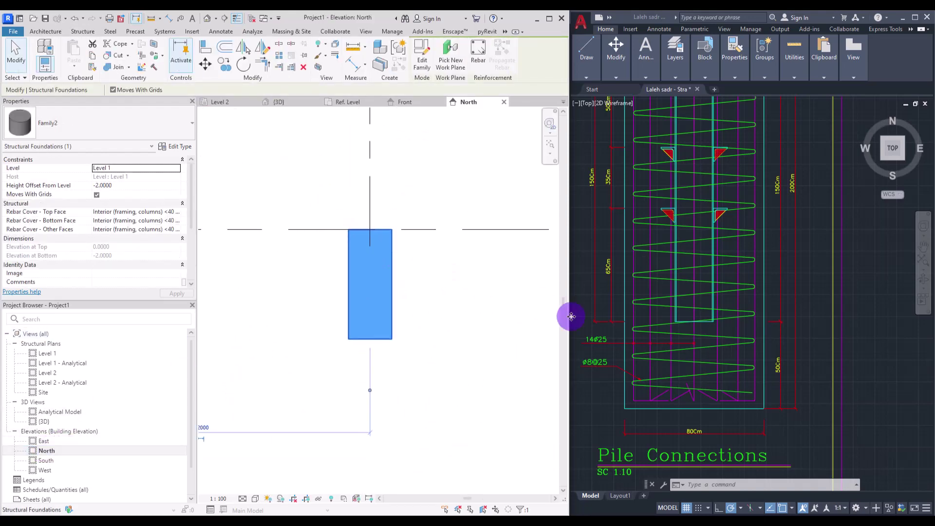
pyautogui.press('Escape')
pyautogui.scroll(-2, 625, 355)
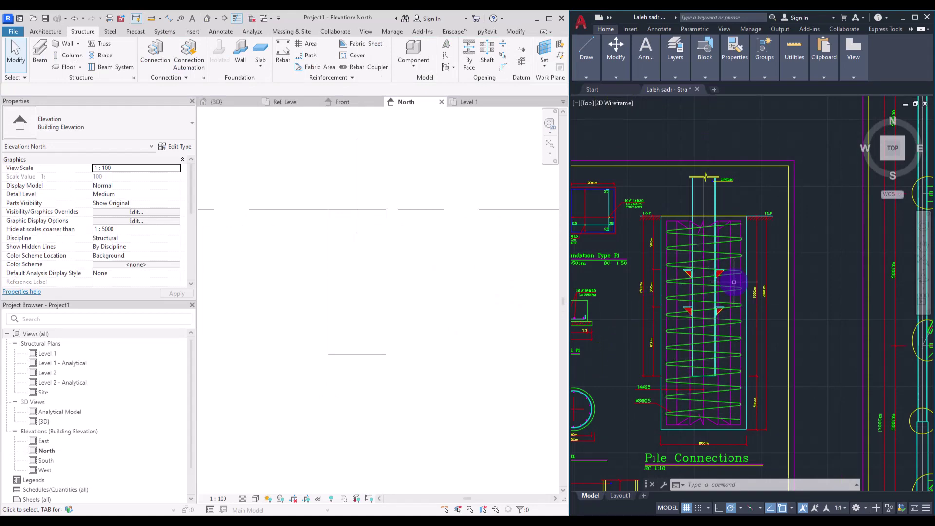
pyautogui.scroll(3, 706, 179)
pyautogui.scroll(-3, 706, 179)
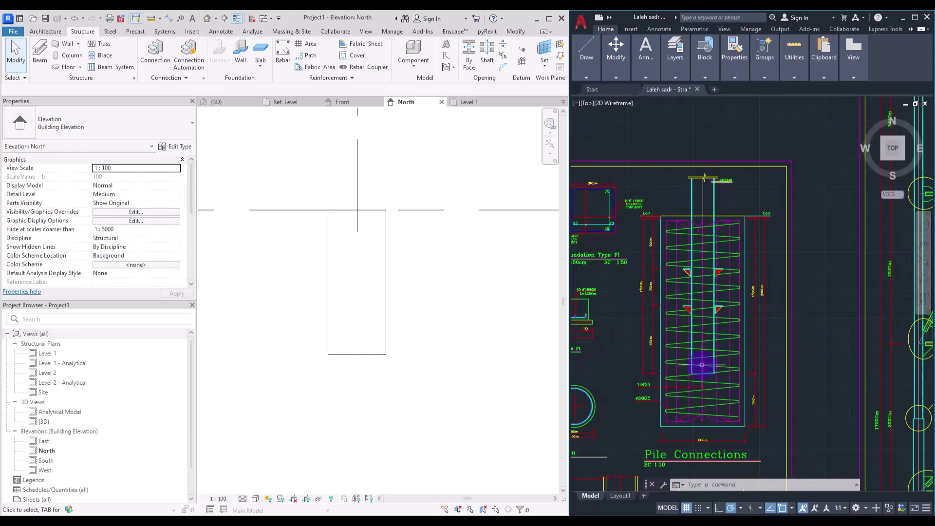
pyautogui.click(504, 341)
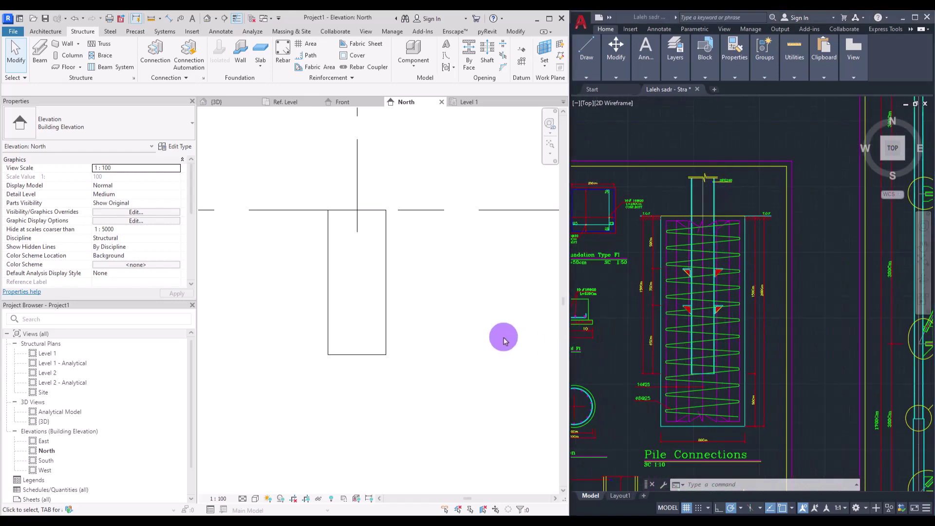
# Place a vertical UC305x305x97 universal column at the pile's grid intersection in the Level 1 structural plan.
pyautogui.doubleClick(46, 354)
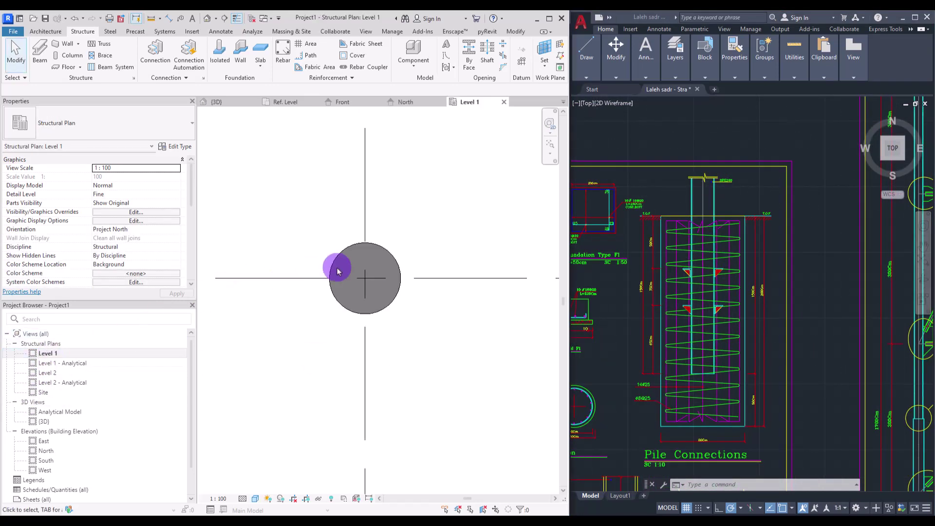
pyautogui.scroll(-1, 344, 317)
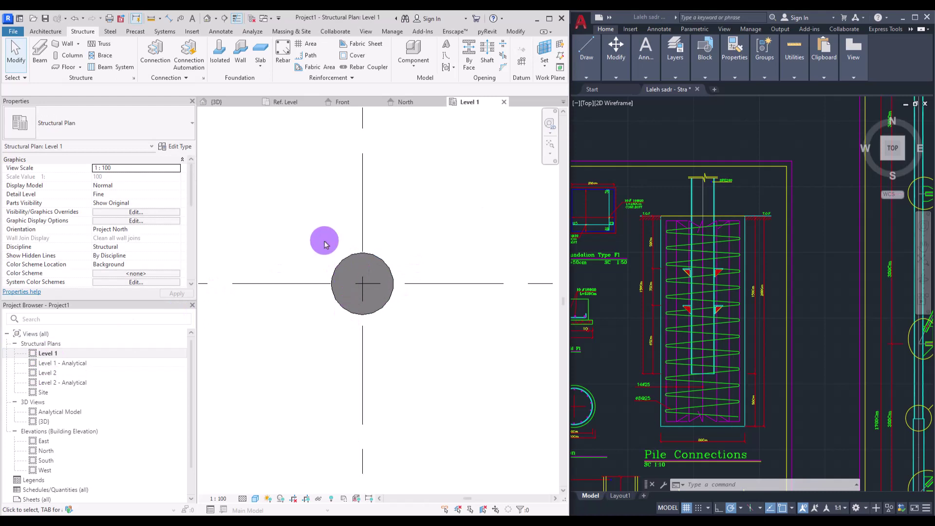
pyautogui.click(66, 57)
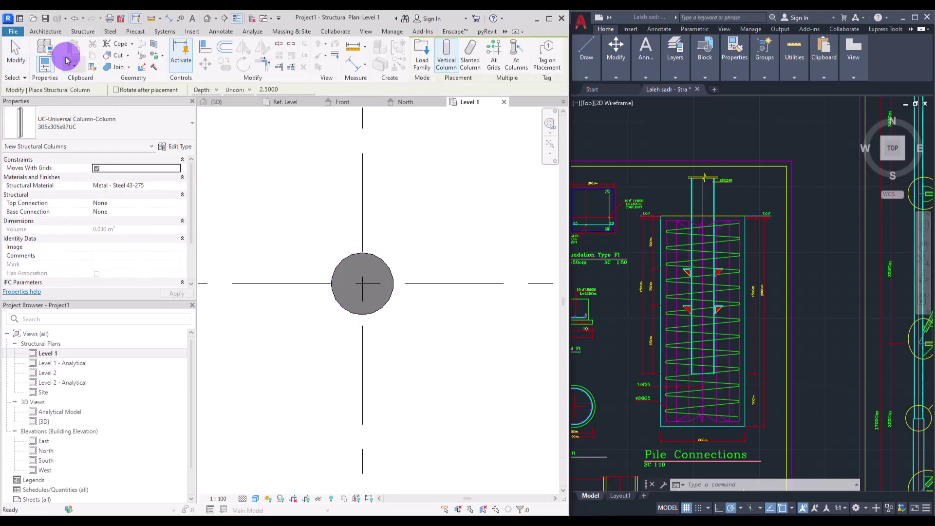
pyautogui.click(80, 131)
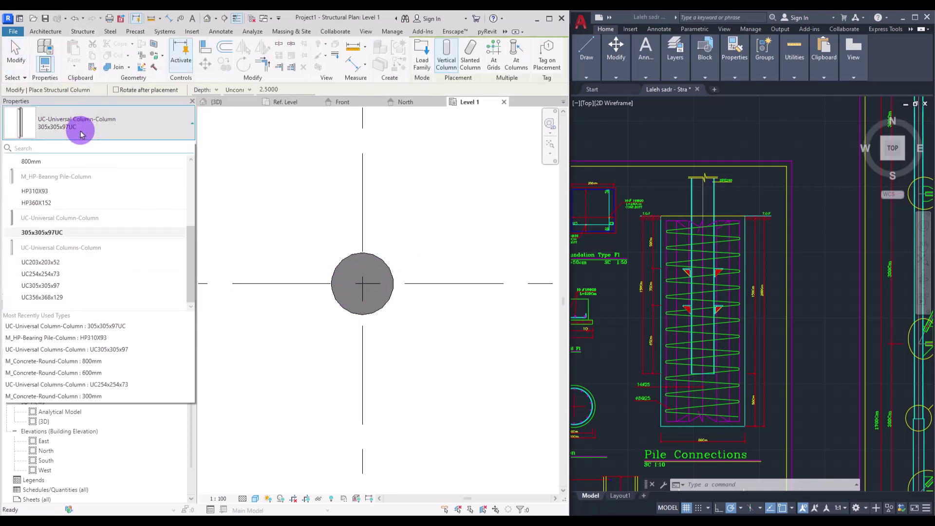
pyautogui.moveTo(190, 253); pyautogui.dragTo(188, 235)
pyautogui.scroll(-2, 146, 253)
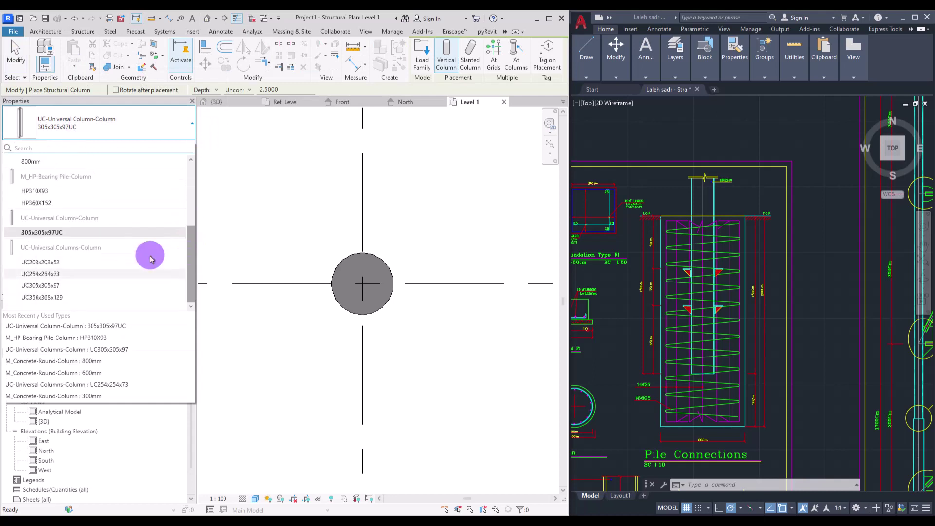
pyautogui.click(41, 286)
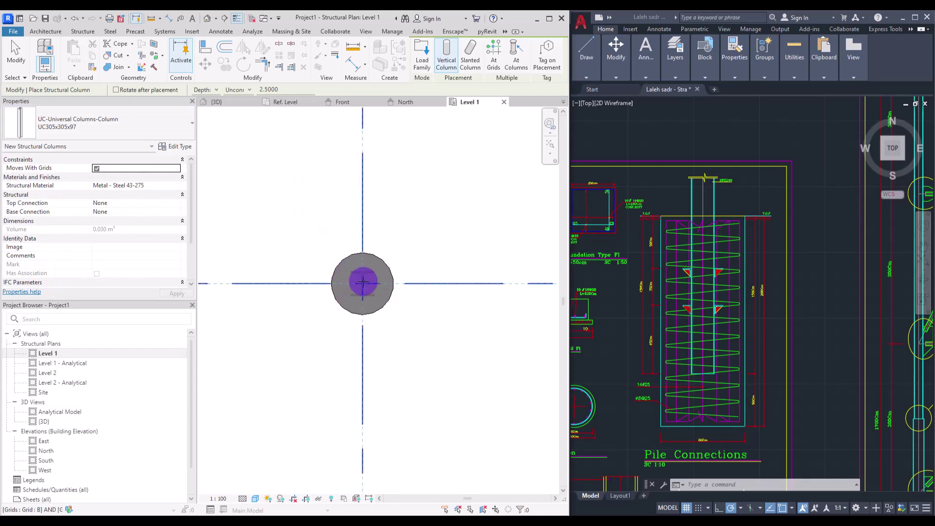
pyautogui.click(362, 282)
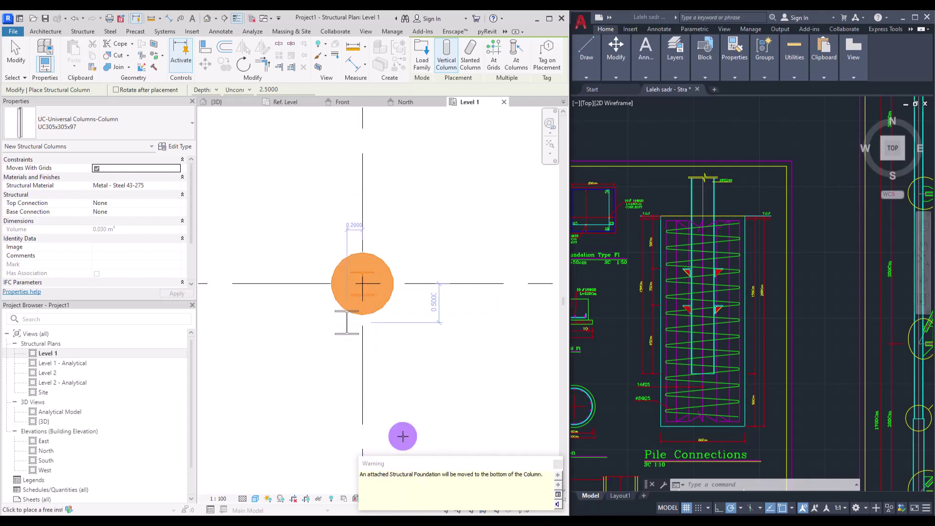
pyautogui.press('Escape')
pyautogui.press('Escape')
pyautogui.moveTo(552, 428); pyautogui.dragTo(516, 419, button='middle')
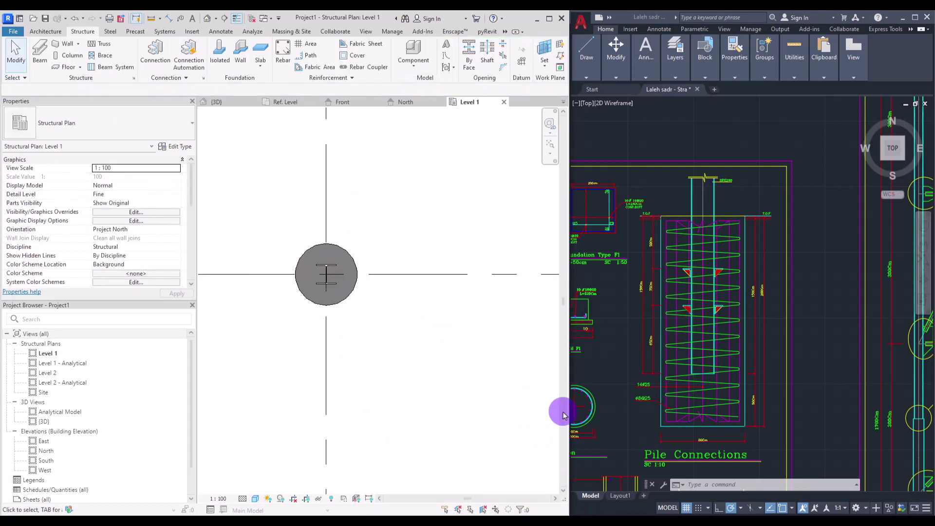
# Set the steel column's Base Offset to -1 in the 3D view and accept moving its attached foundation.
pyautogui.click(232, 102)
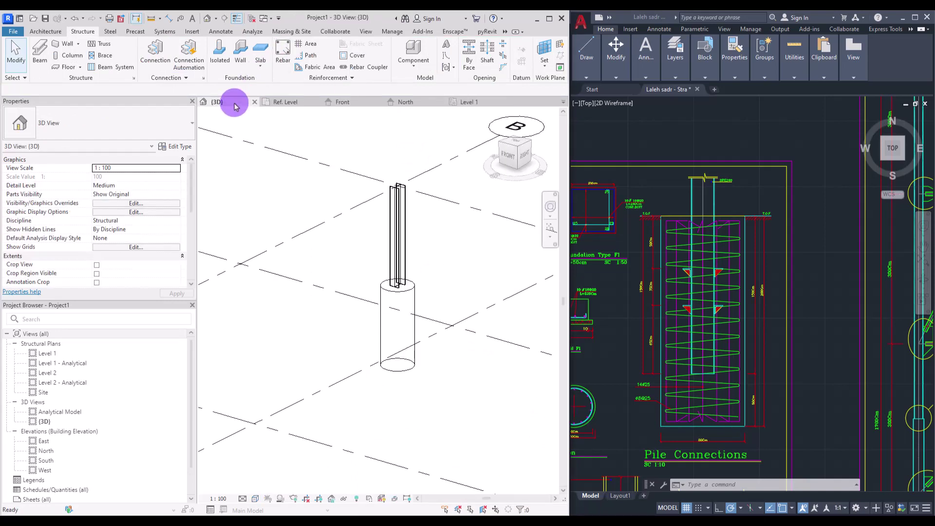
pyautogui.keyDown('shift'); pyautogui.moveTo(357, 342); pyautogui.dragTo(365, 261, button='middle'); pyautogui.keyUp('shift')
pyautogui.click(393, 250)
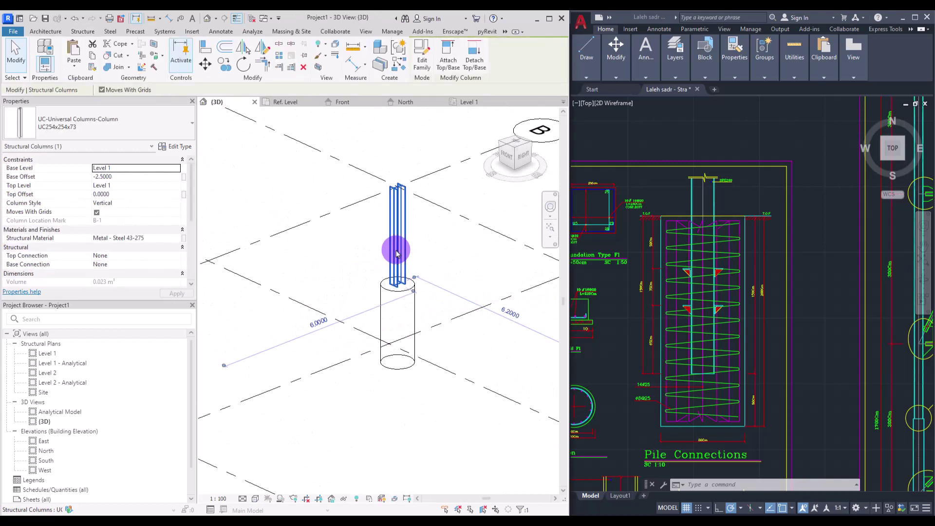
pyautogui.click(120, 178)
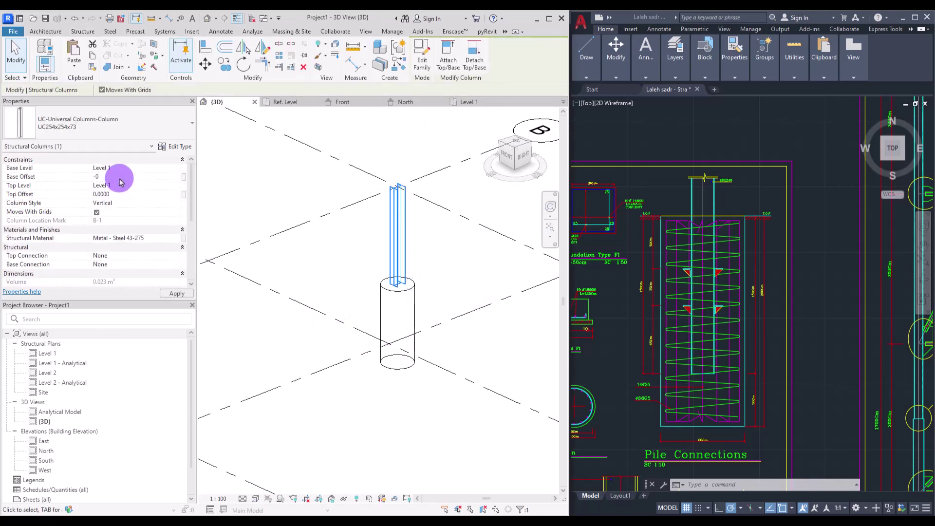
pyautogui.write('-1')
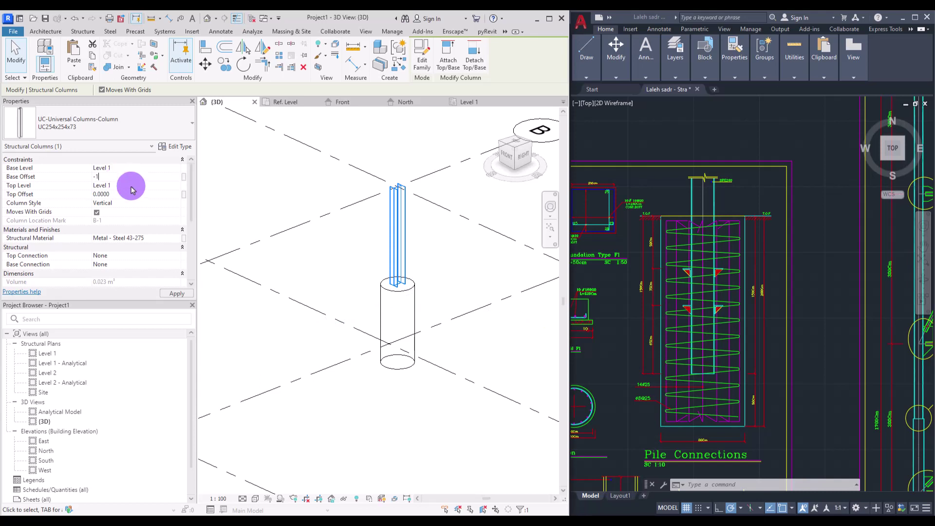
pyautogui.press('Return')
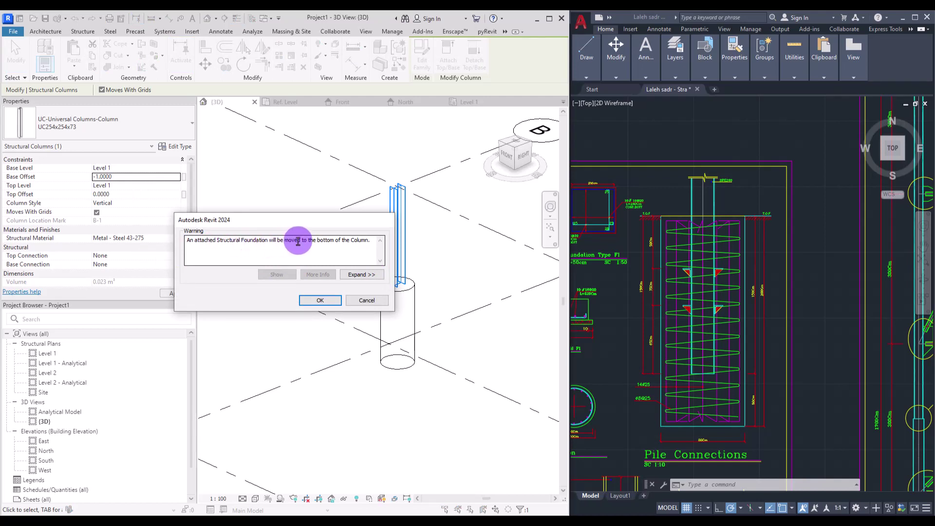
pyautogui.click(320, 300)
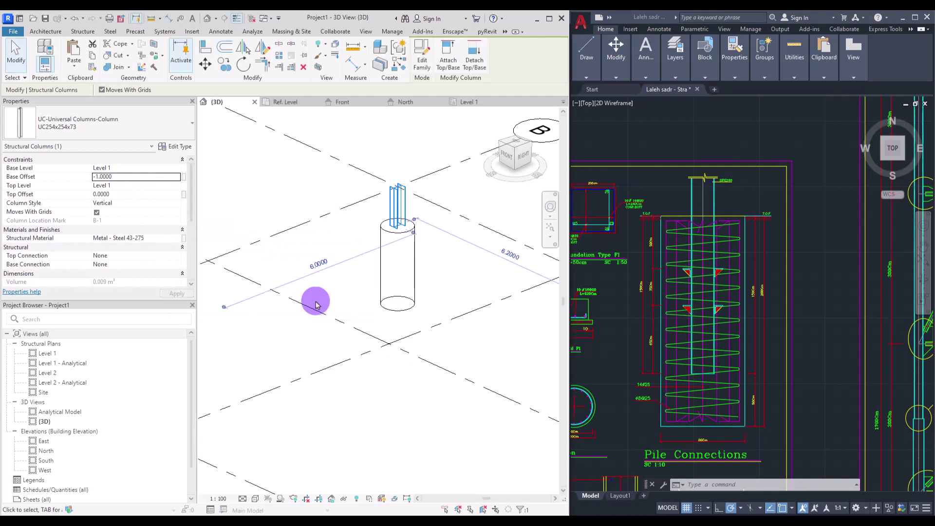
pyautogui.click(460, 273)
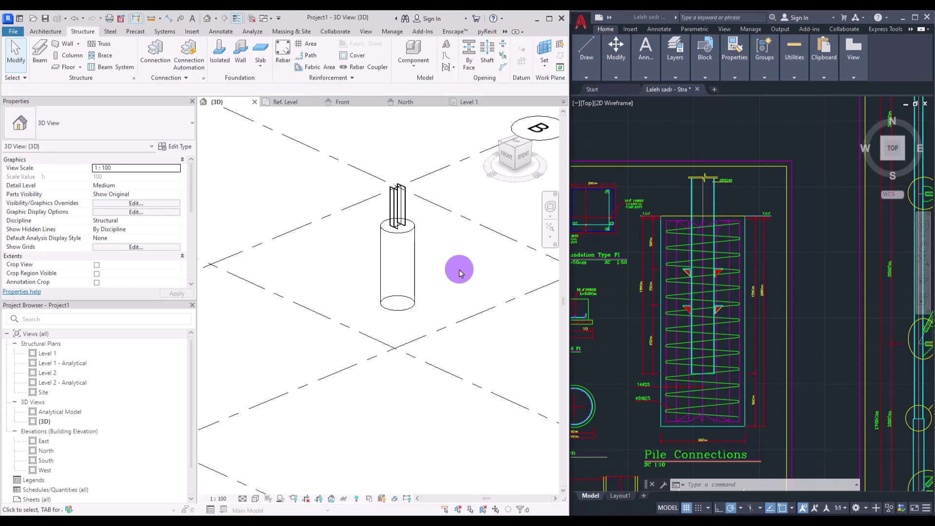
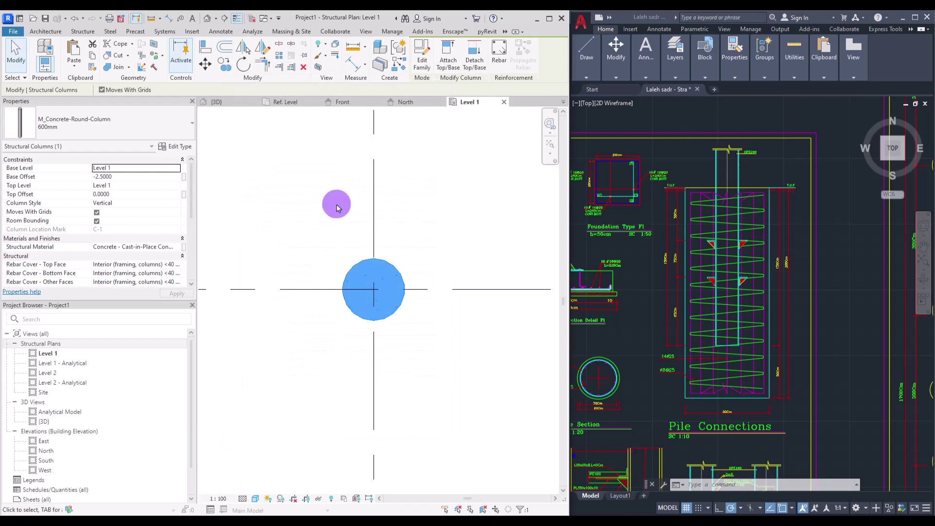
# Set the 600mm round concrete column's Base Offset to -2 in the 3D view.
pyautogui.click(208, 19)
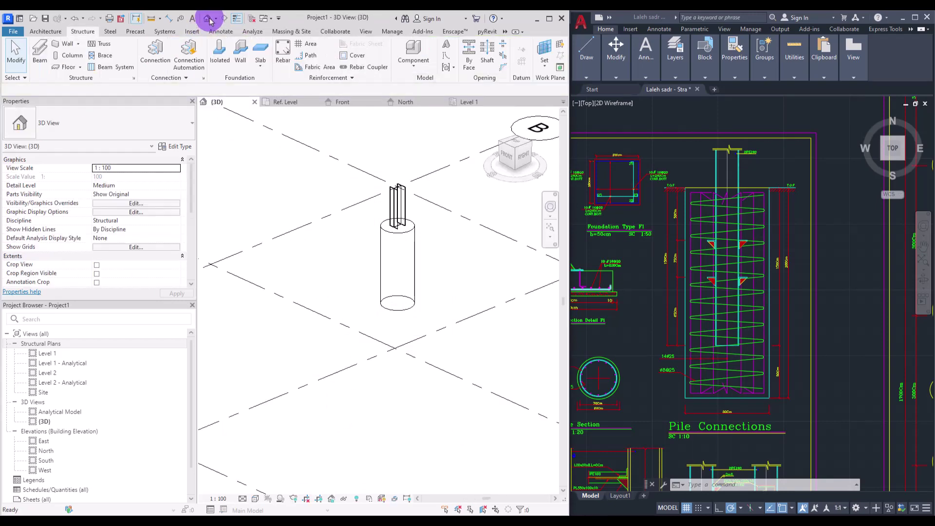
pyautogui.scroll(2, 299, 243)
pyautogui.keyDown('shift'); pyautogui.moveTo(303, 246); pyautogui.dragTo(492, 267, button='middle'); pyautogui.keyUp('shift')
pyautogui.scroll(2, 470, 265)
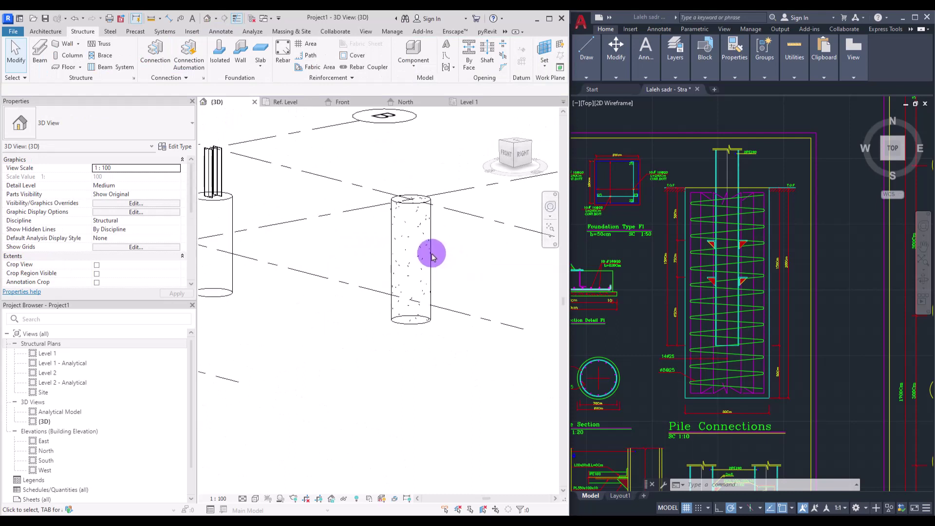
pyautogui.click(433, 258)
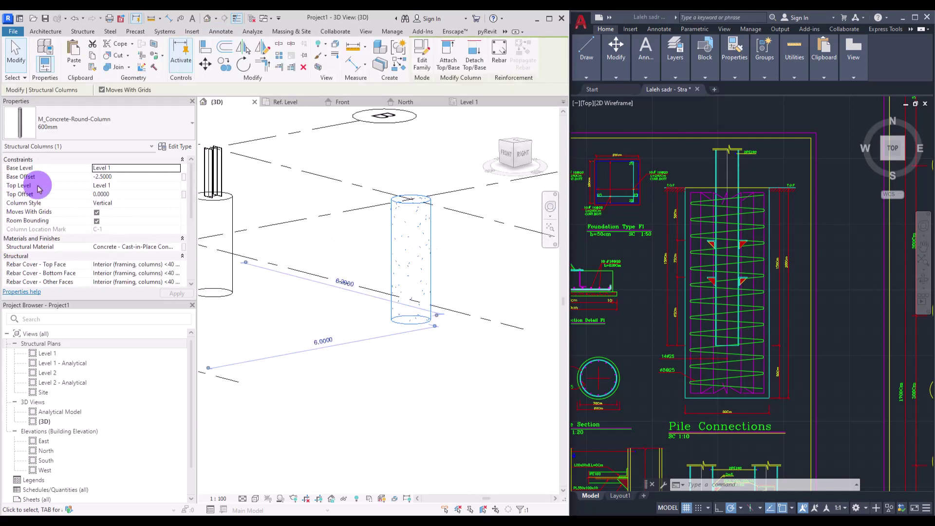
pyautogui.click(131, 178)
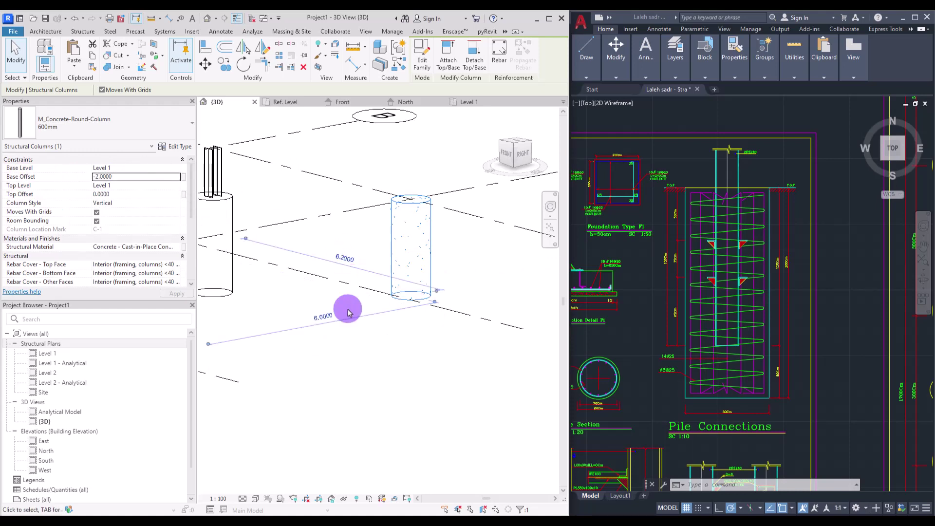
pyautogui.click(347, 399)
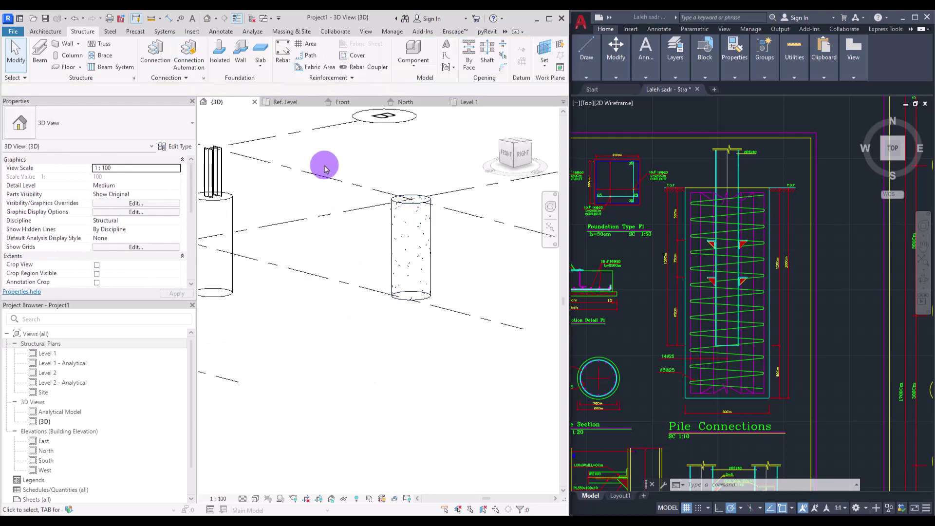
# Place a UC305x305x97 universal column at the centre of the round concrete column on grid C in the Level 1 plan.
pyautogui.click(471, 102)
pyautogui.scroll(-3, 315, 291)
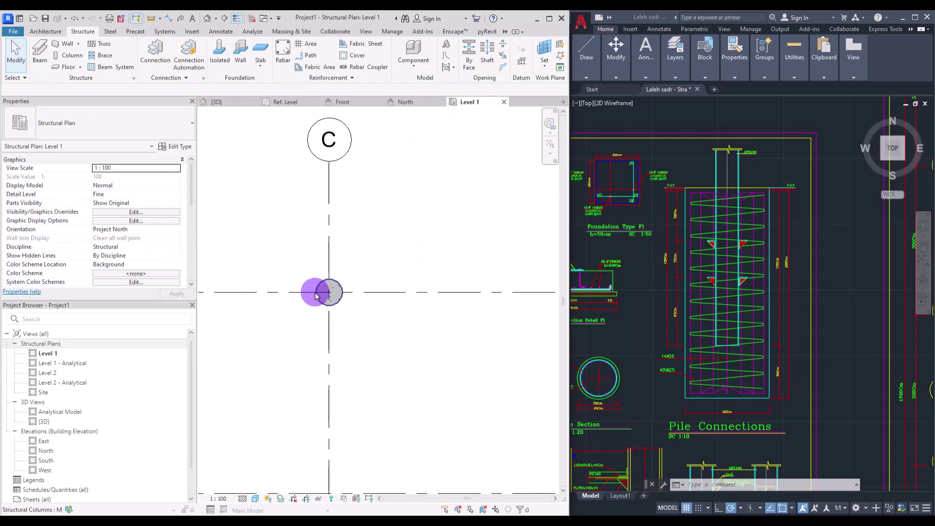
pyautogui.click(71, 57)
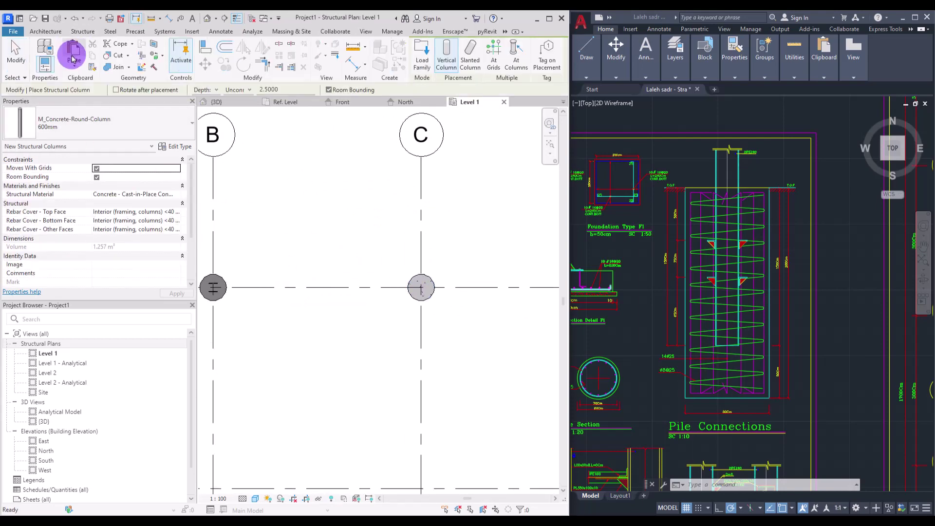
pyautogui.click(119, 121)
pyautogui.moveTo(191, 230); pyautogui.dragTo(194, 265)
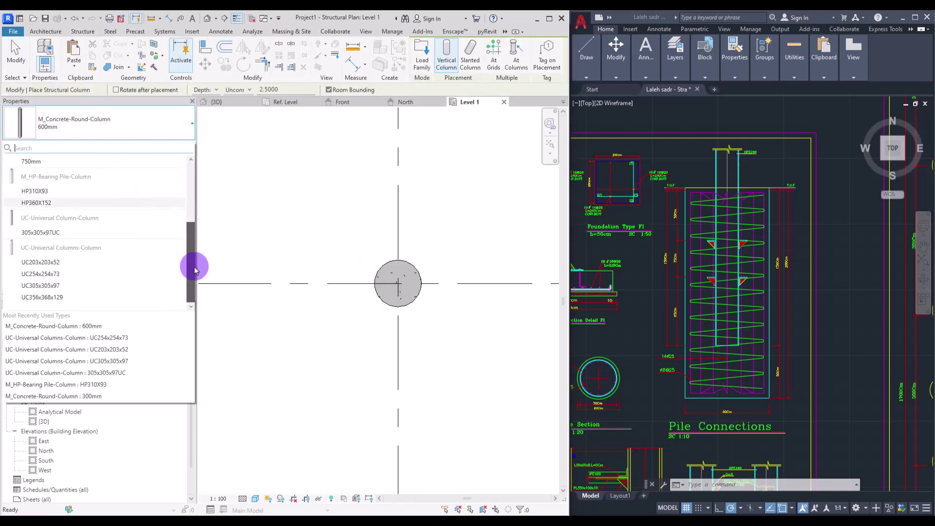
pyautogui.click(49, 285)
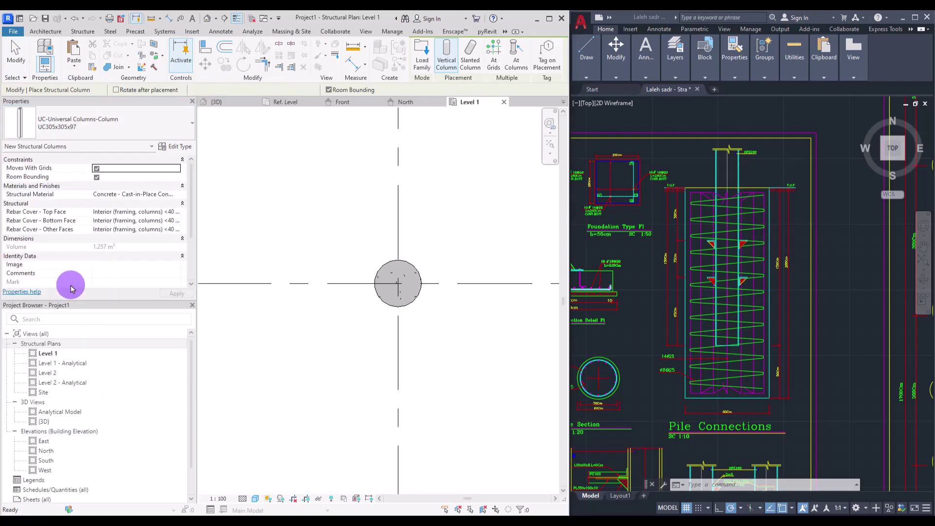
pyautogui.click(397, 282)
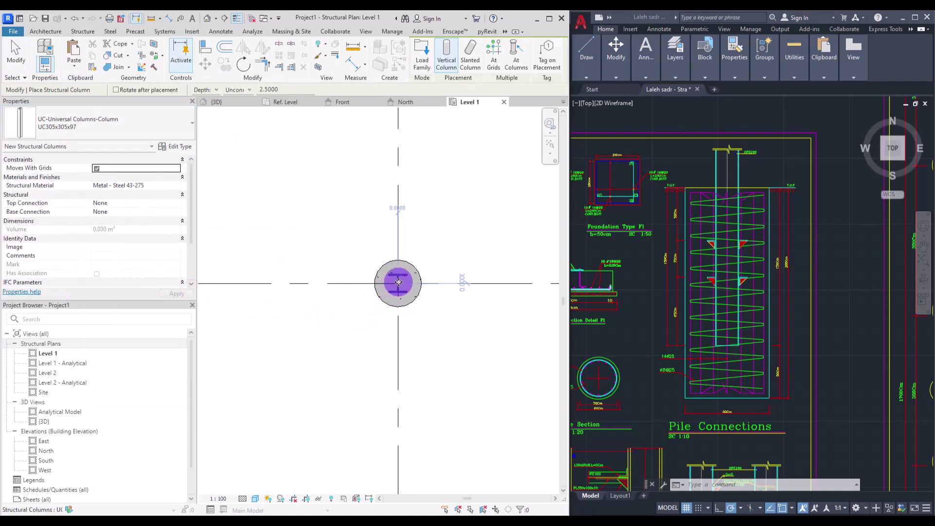
pyautogui.press('Escape')
pyautogui.press('Escape')
# Set the Base Offset of the steel column inside the concrete pile to -1.5 in the 3D view.
pyautogui.click(207, 19)
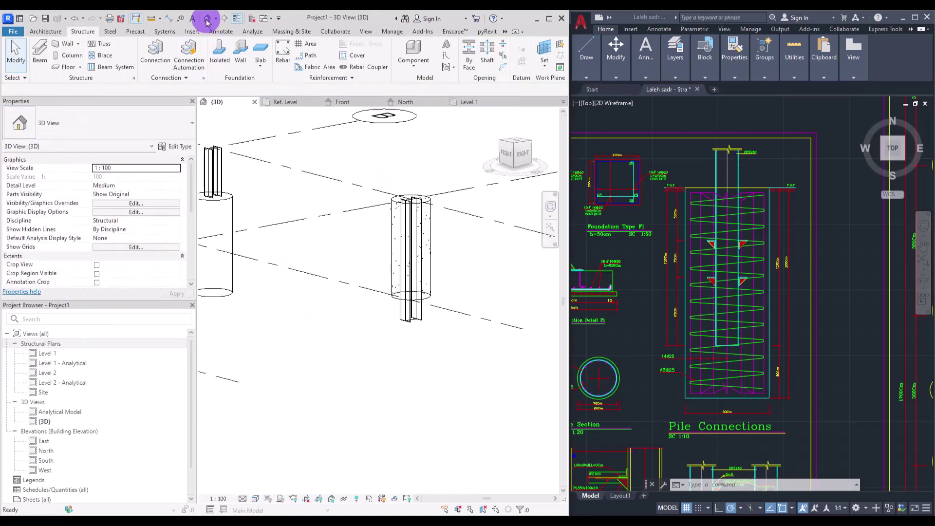
pyautogui.keyDown('shift'); pyautogui.moveTo(475, 299); pyautogui.dragTo(472, 328, button='middle'); pyautogui.keyUp('shift')
pyautogui.scroll(4, 432, 286)
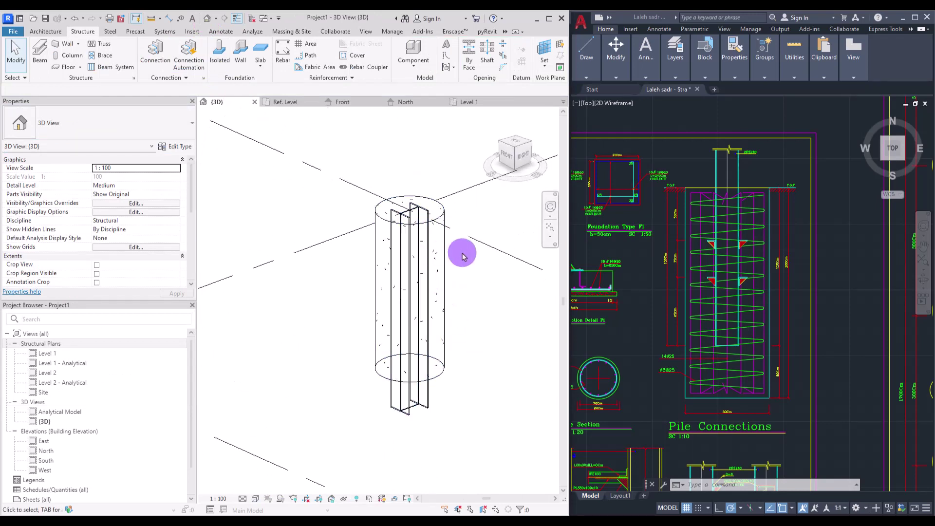
pyautogui.click(425, 307)
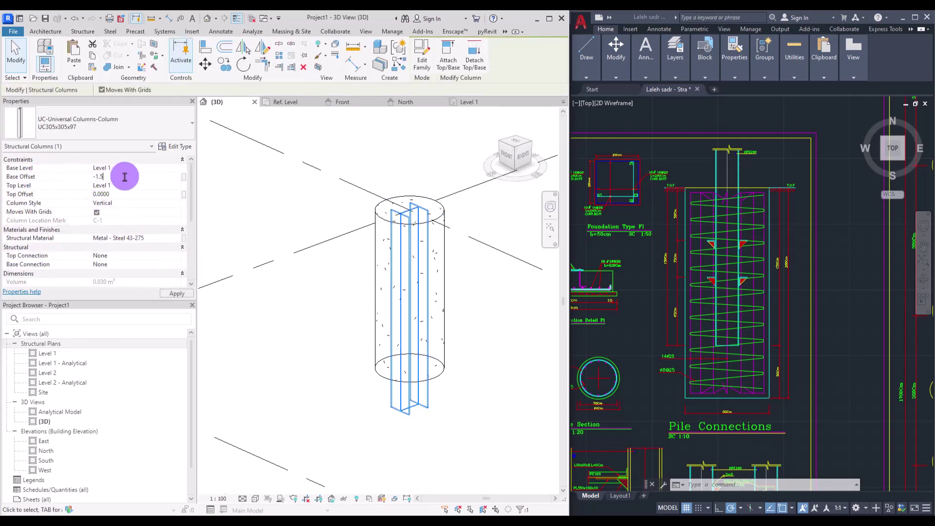
# Consult the Pile Connections detail in AutoCAD, set the steel column's Top Offset to 3 in Revit, and check its embedment in 3D.
pyautogui.scroll(4, 782, 267)
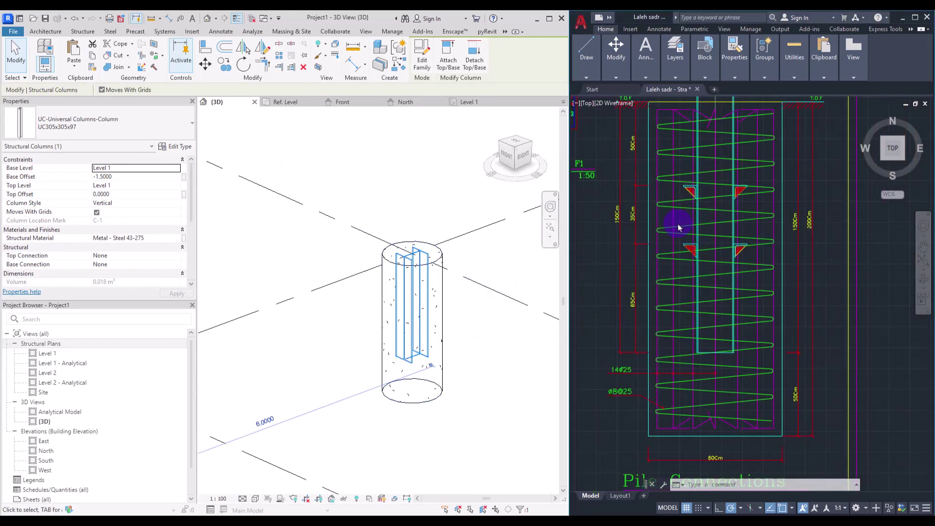
pyautogui.moveTo(689, 222); pyautogui.dragTo(691, 327, button='middle')
pyautogui.scroll(-5, 725, 215)
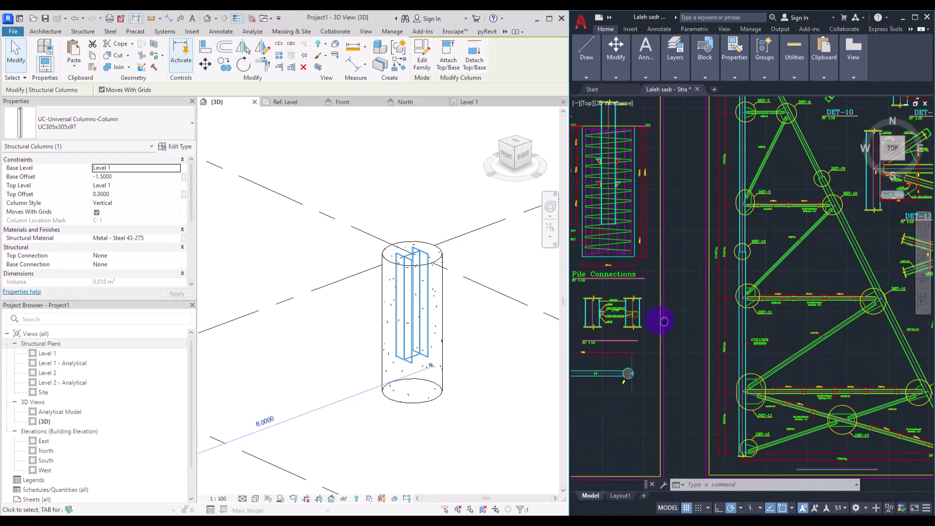
pyautogui.scroll(3, 657, 319)
pyautogui.moveTo(747, 263)
pyautogui.mouseDown(button='middle')
pyautogui.moveTo(683, 228)
pyautogui.moveTo(687, 240)
pyautogui.mouseUp(button='middle')
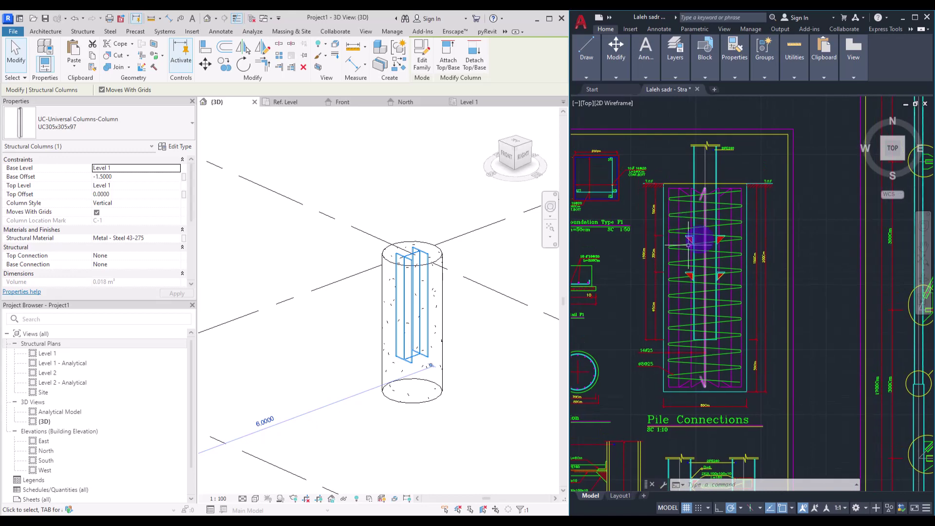
pyautogui.click(138, 194)
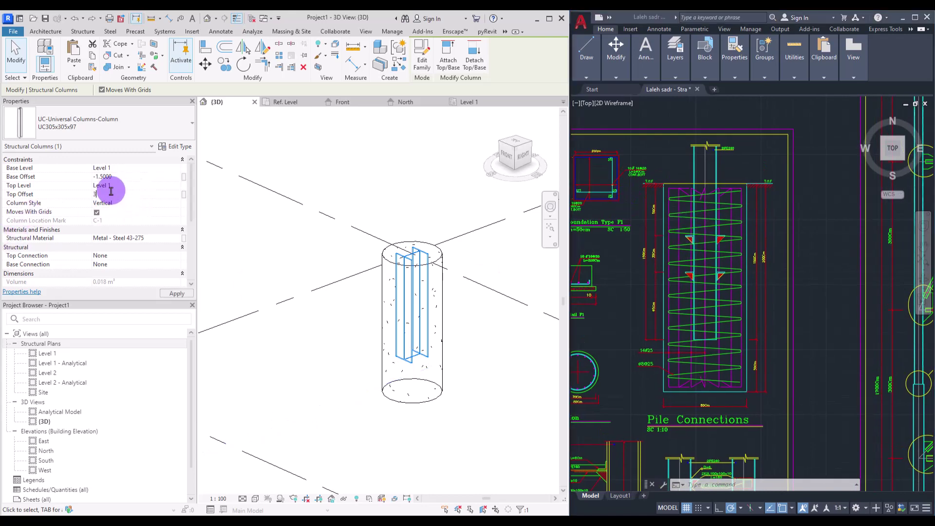
pyautogui.write('3')
pyautogui.keyDown('shift'); pyautogui.moveTo(313, 245); pyautogui.dragTo(351, 338, button='middle'); pyautogui.keyUp('shift')
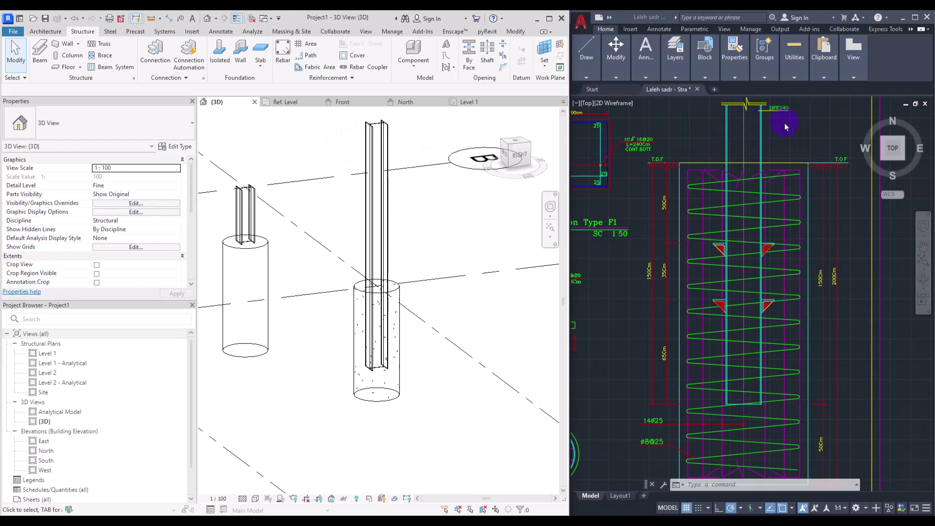
pyautogui.click(387, 210)
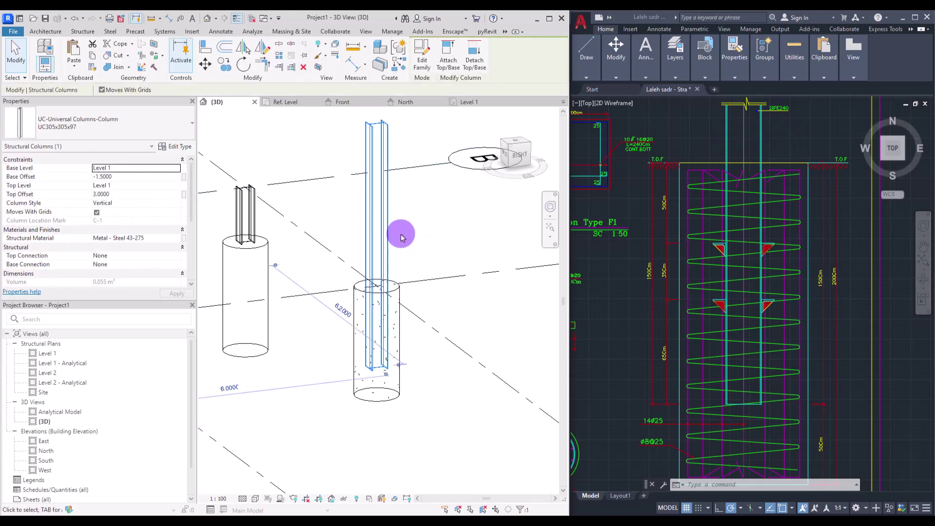
pyautogui.keyDown('shift'); pyautogui.moveTo(417, 273); pyautogui.dragTo(524, 298, button='middle'); pyautogui.keyUp('shift')
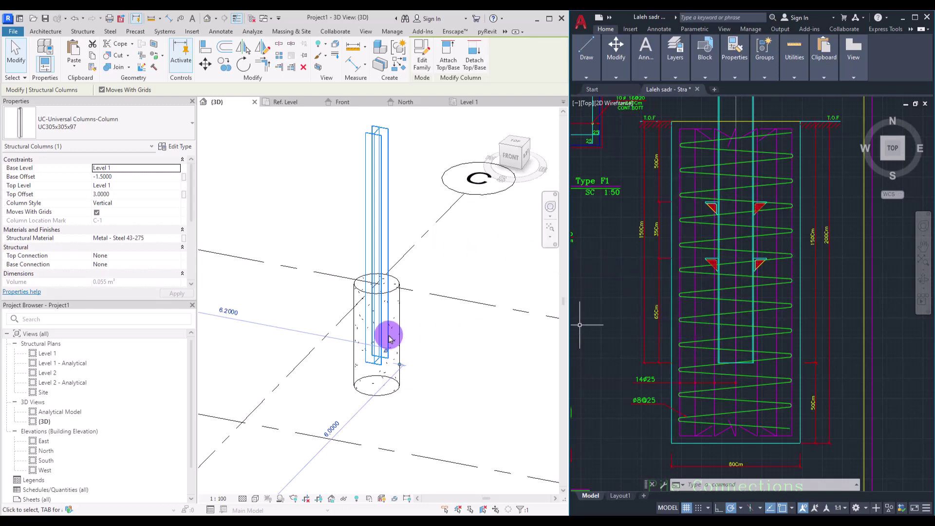
pyautogui.click(473, 355)
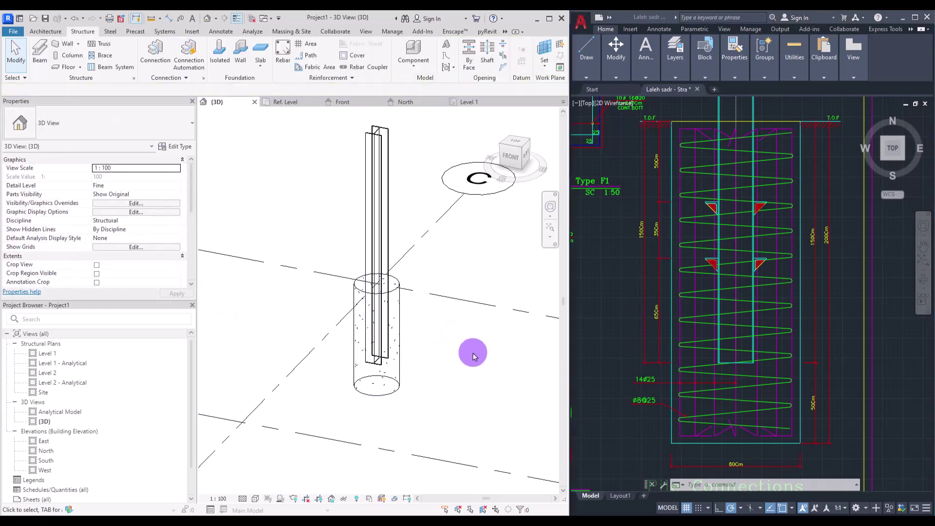
# Start rebar placement for the round concrete column in the Level 1 plan, accept the hook definition notice, and open the rebar shape browser.
pyautogui.click(467, 104)
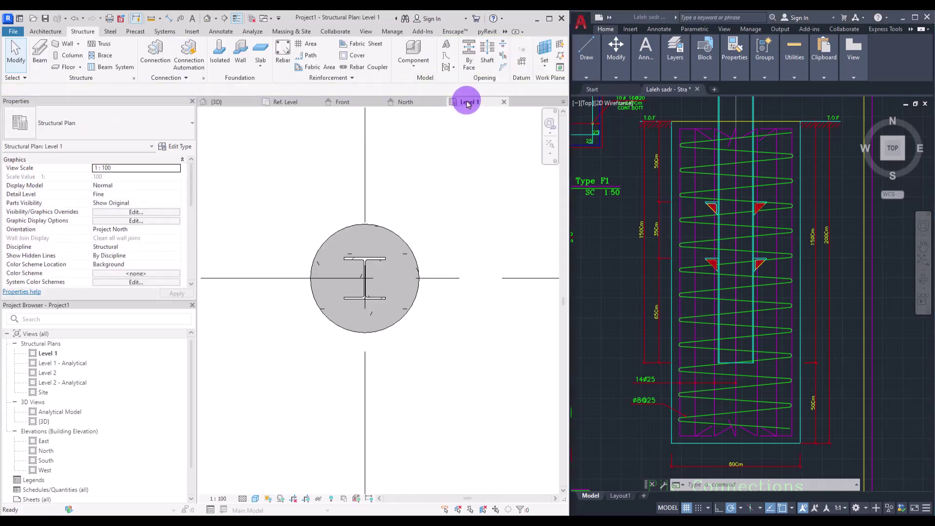
pyautogui.click(388, 234)
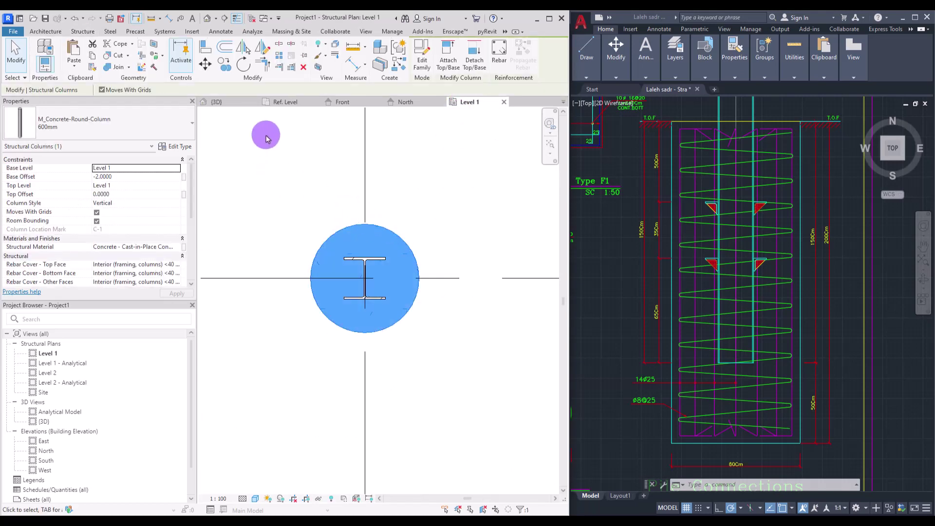
pyautogui.click(500, 58)
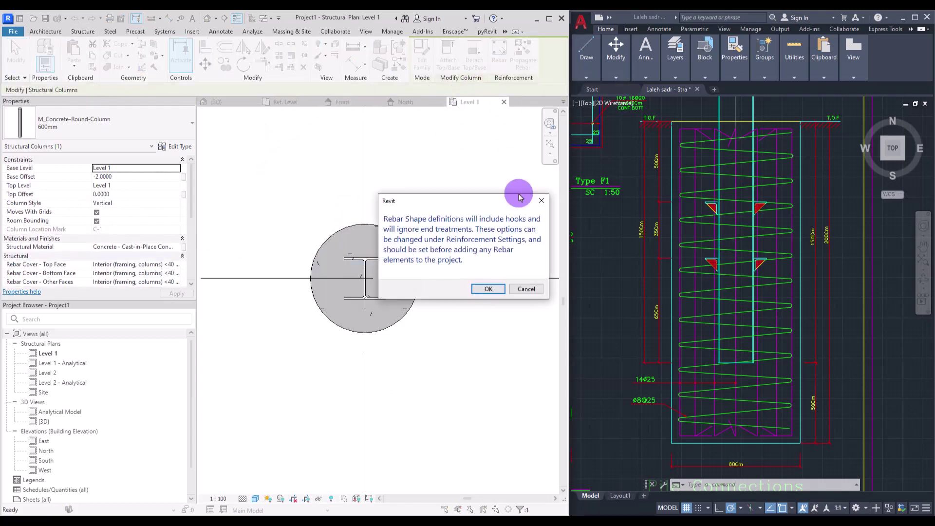
pyautogui.click(487, 290)
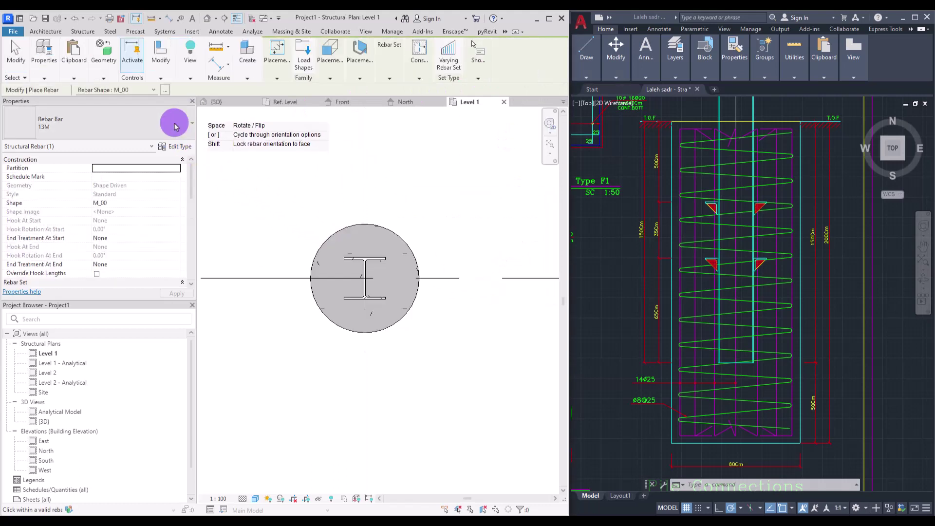
pyautogui.click(165, 90)
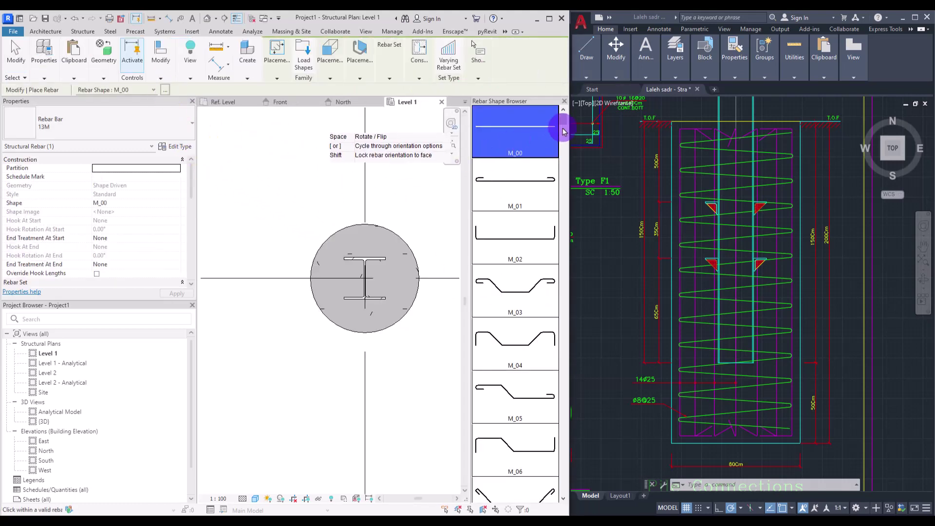
# Try to place the M_SP spiral rebar shape in the round concrete column with the Left placement perspective.
pyautogui.moveTo(563, 122); pyautogui.dragTo(560, 455)
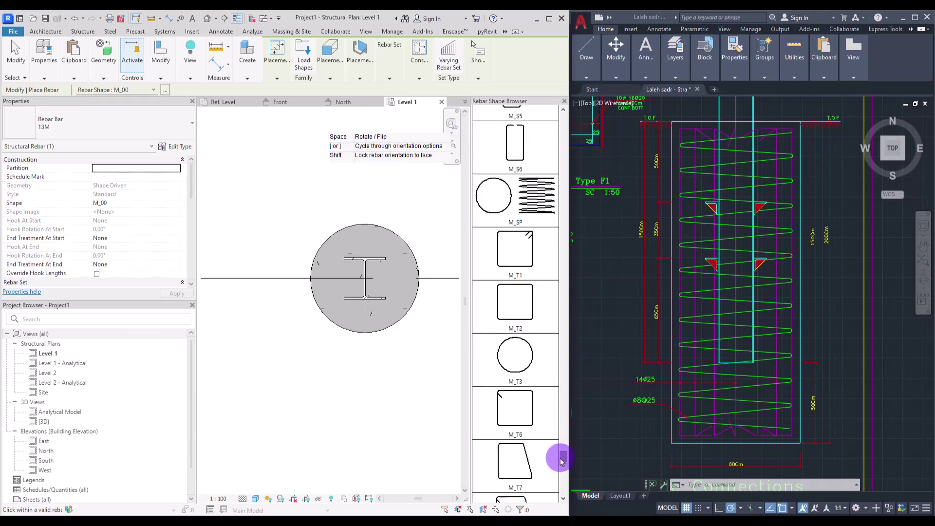
pyautogui.click(526, 219)
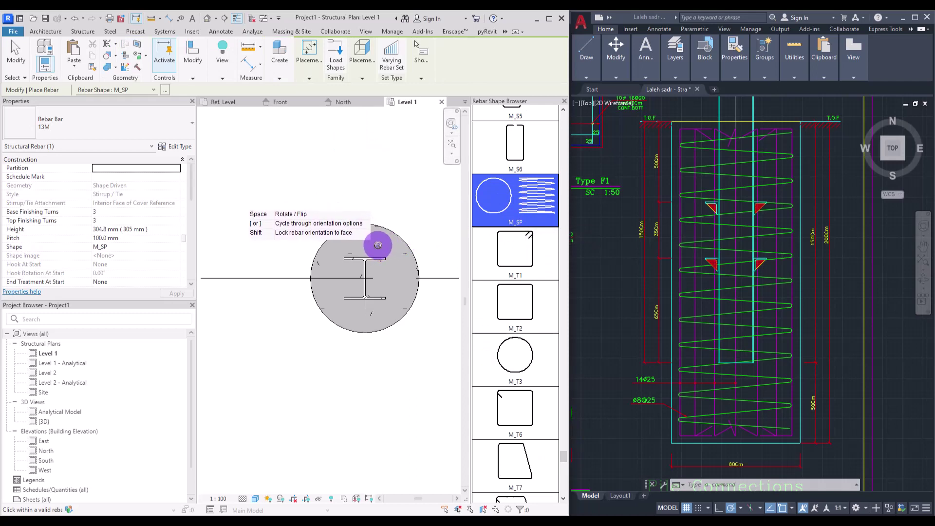
pyautogui.scroll(4, 398, 242)
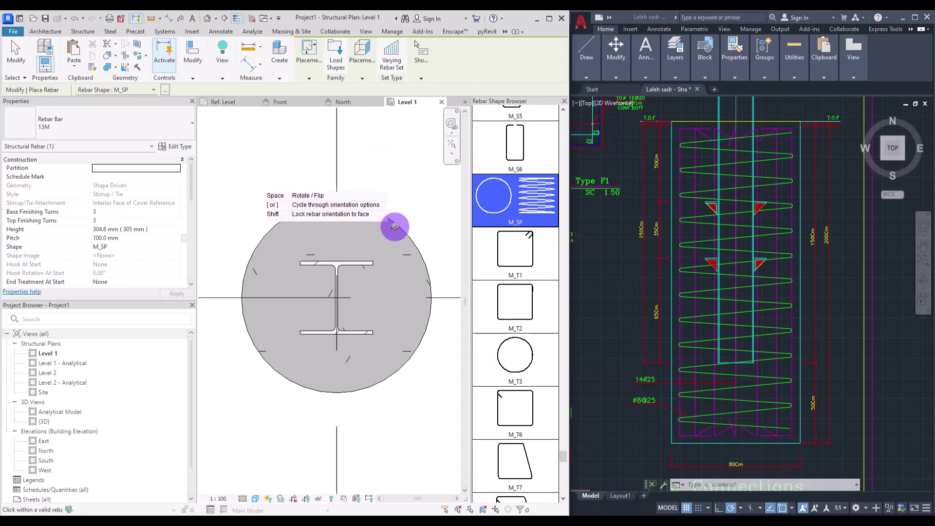
pyautogui.click(363, 77)
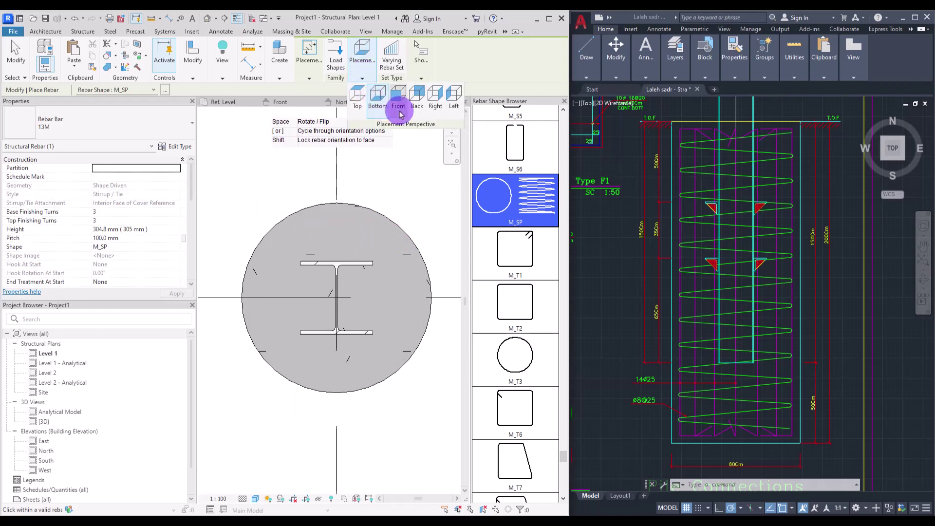
pyautogui.click(454, 97)
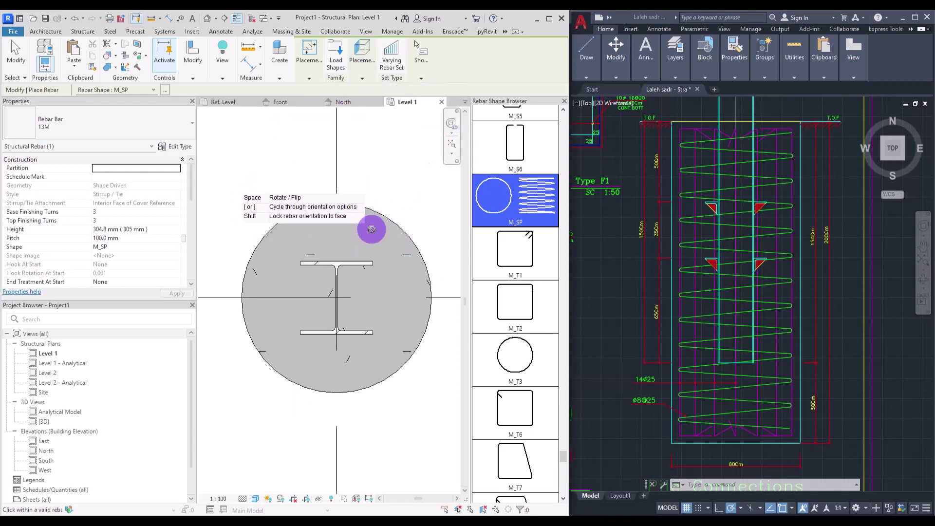
pyautogui.click(365, 76)
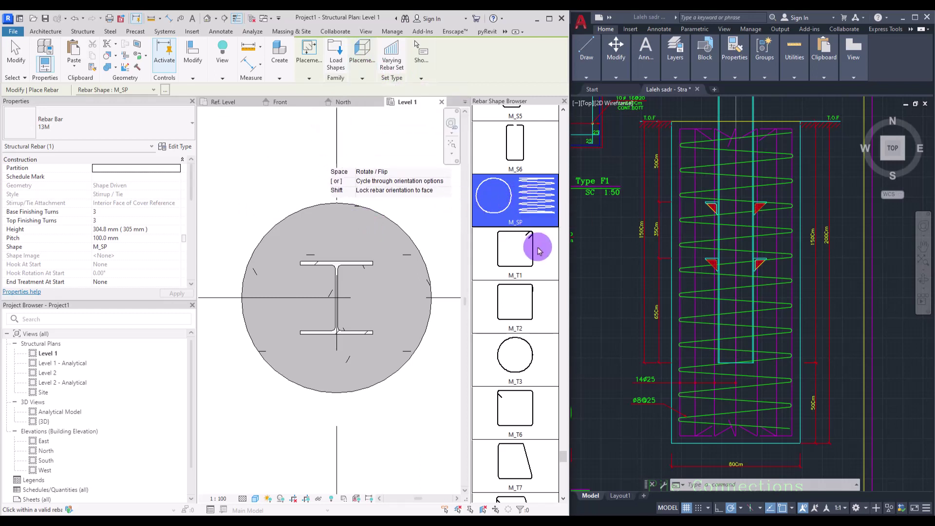
# Place a 13M circular tie of shape M_T3 in the round concrete column and inspect it in the 3D view.
pyautogui.click(524, 352)
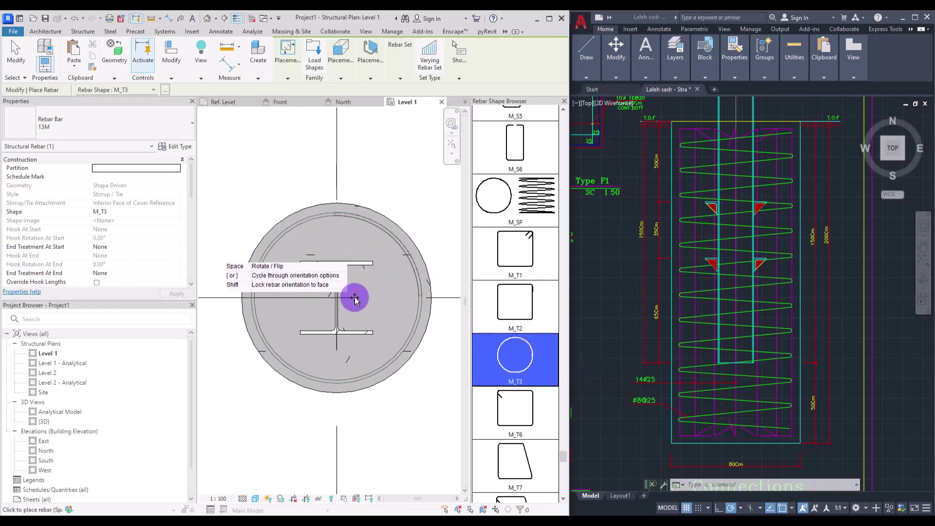
pyautogui.click(357, 322)
pyautogui.press('Escape')
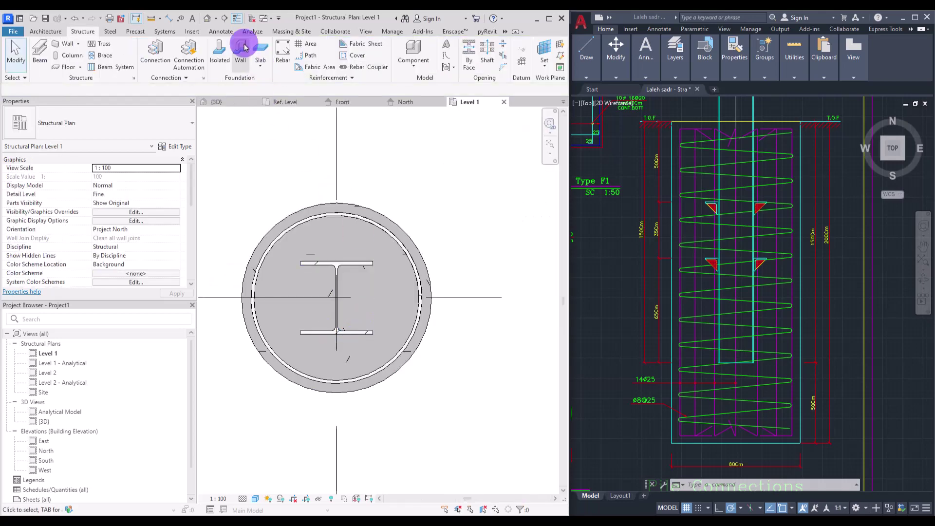
pyautogui.click(207, 18)
pyautogui.scroll(6, 320, 194)
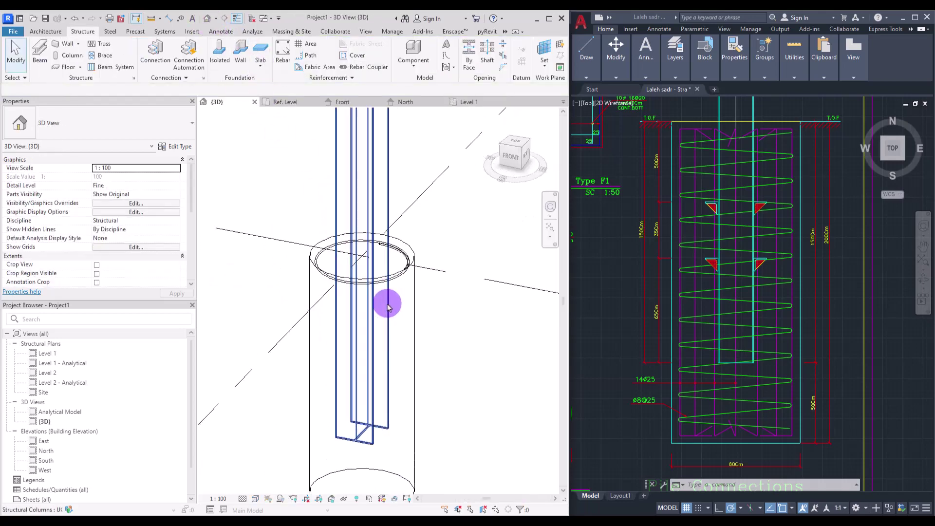
# Change the circular tie in the concrete pile from shape M_T3 to the M_SP spiral in the 3D view.
pyautogui.keyDown('shift'); pyautogui.moveTo(418, 341); pyautogui.dragTo(299, 226, button='middle'); pyautogui.keyUp('shift')
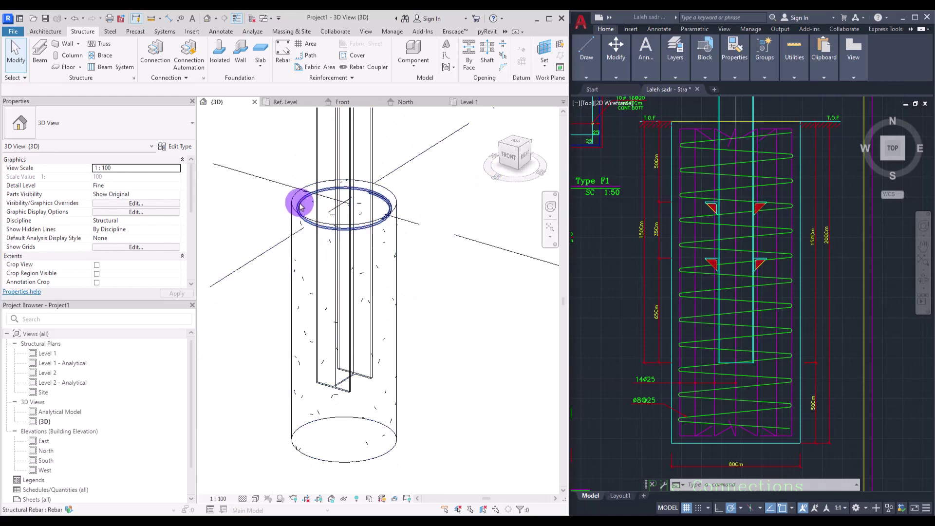
pyautogui.click(300, 207)
pyautogui.click(177, 90)
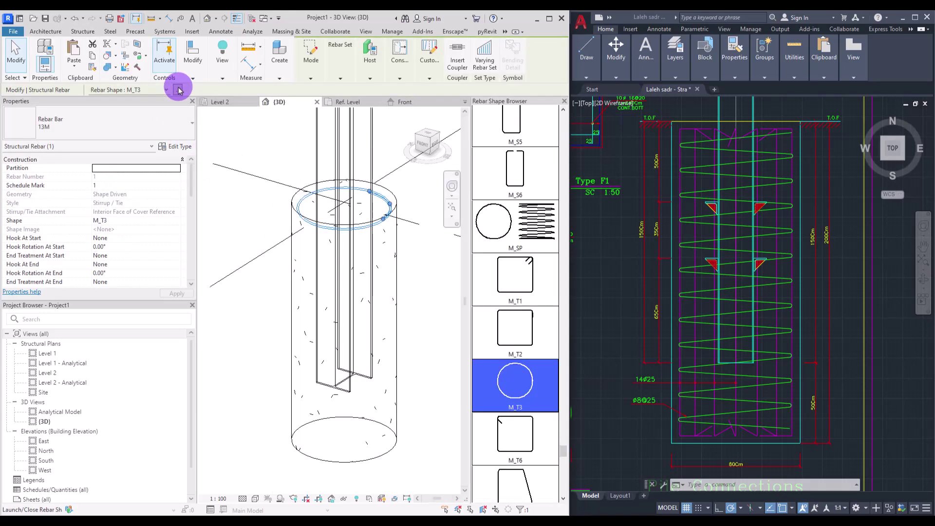
pyautogui.click(514, 229)
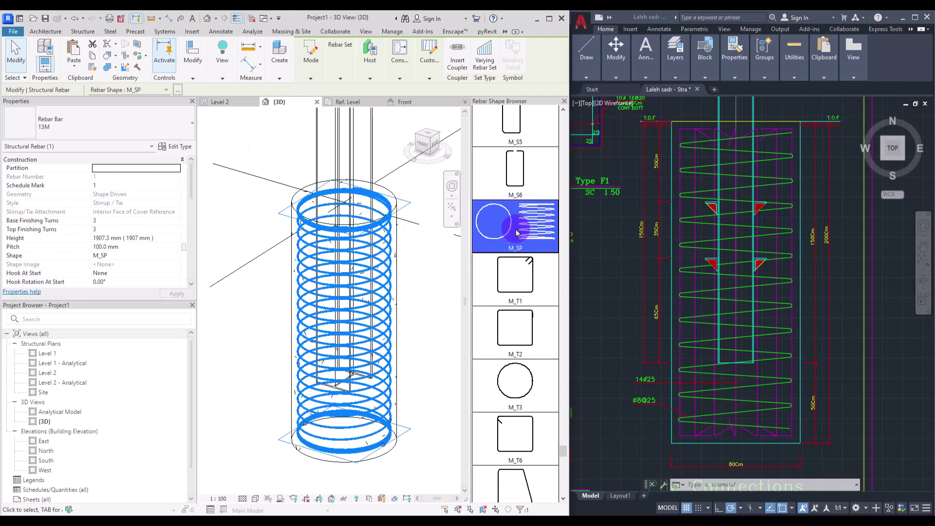
pyautogui.click(437, 287)
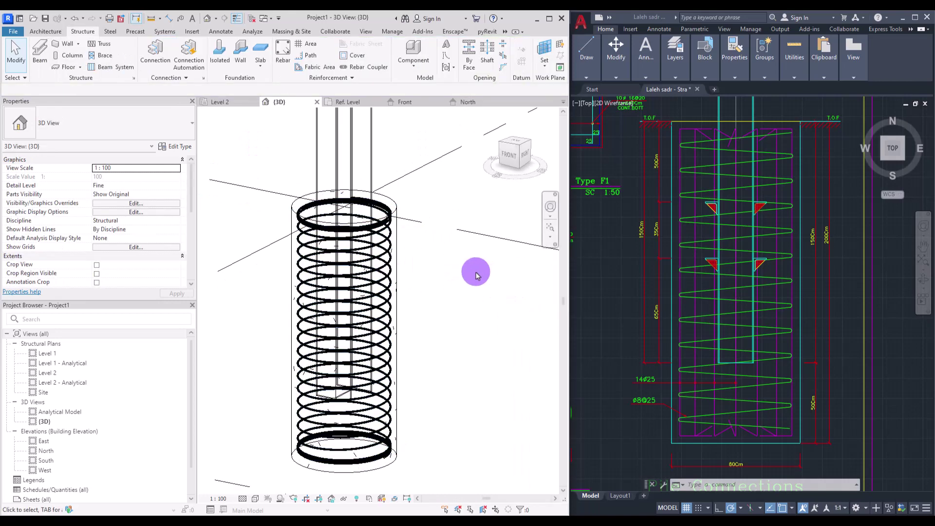
# Review the spiral rebar's dimension properties in Revit and compare them with the Pile Connections detail in AutoCAD.
pyautogui.click(383, 259)
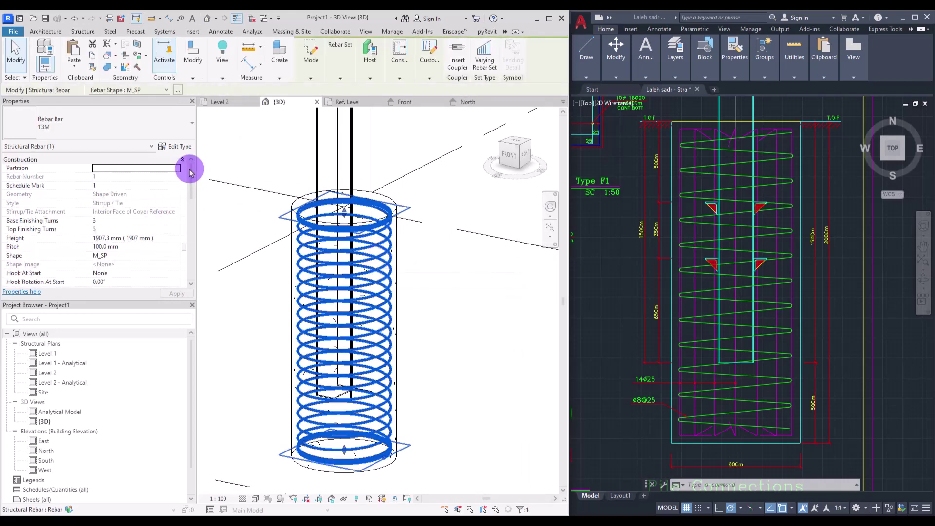
pyautogui.moveTo(190, 173); pyautogui.dragTo(190, 225)
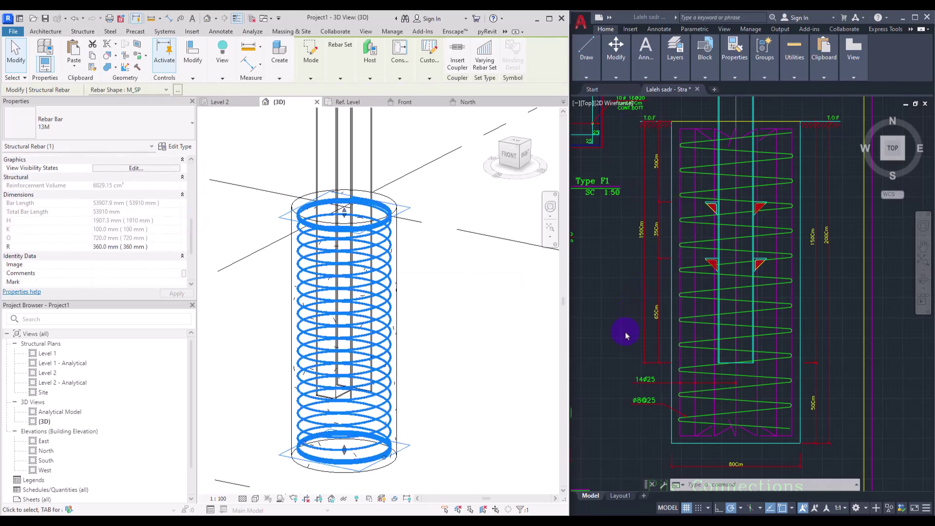
pyautogui.scroll(-3, 653, 259)
pyautogui.scroll(4, 627, 330)
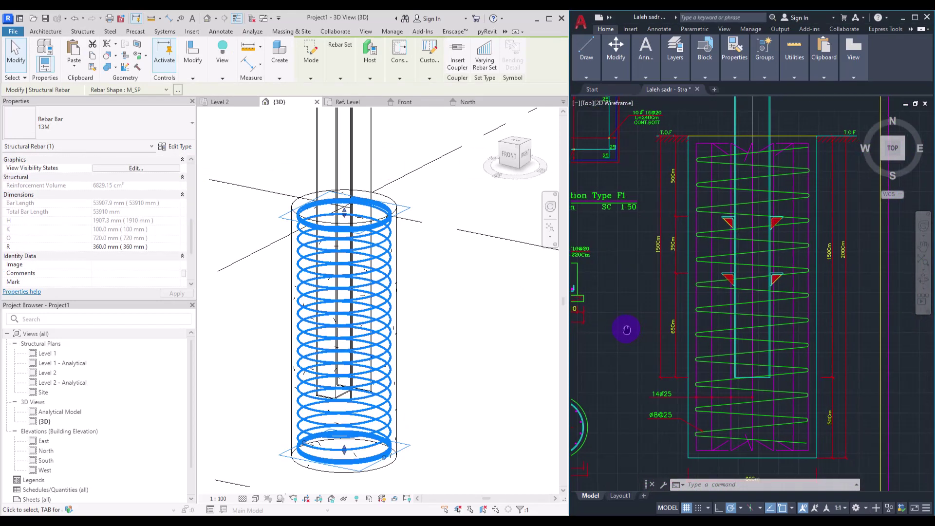
pyautogui.moveTo(627, 330); pyautogui.dragTo(591, 297, button='middle')
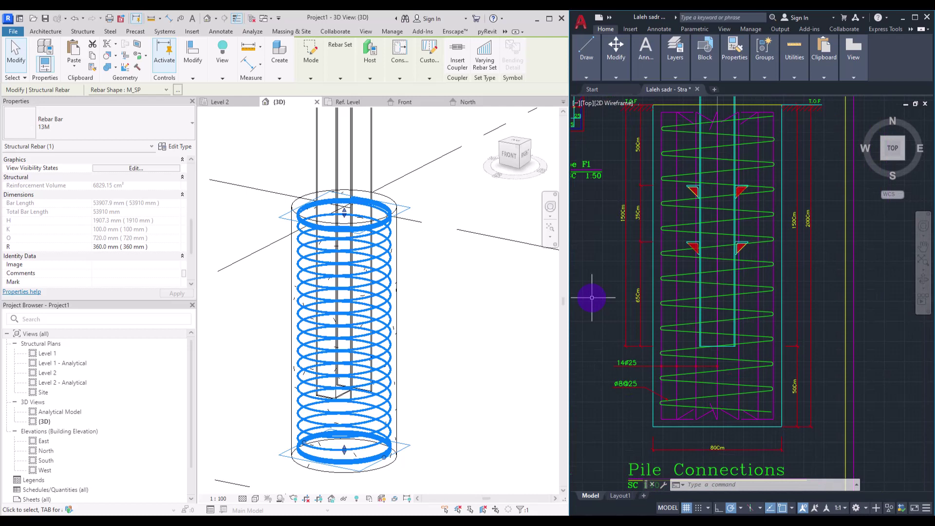